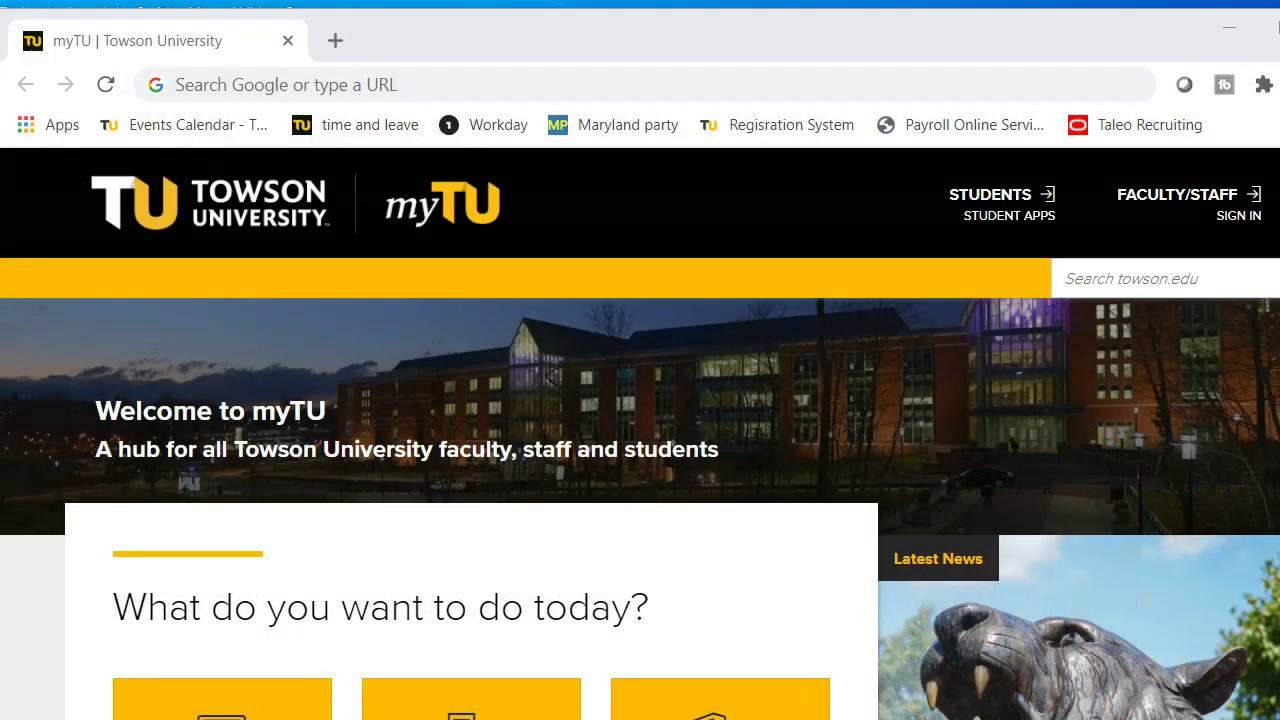
# Load the myTU portal at mytu.towson.edu
pyautogui.click(411, 82)
pyautogui.write('myt')
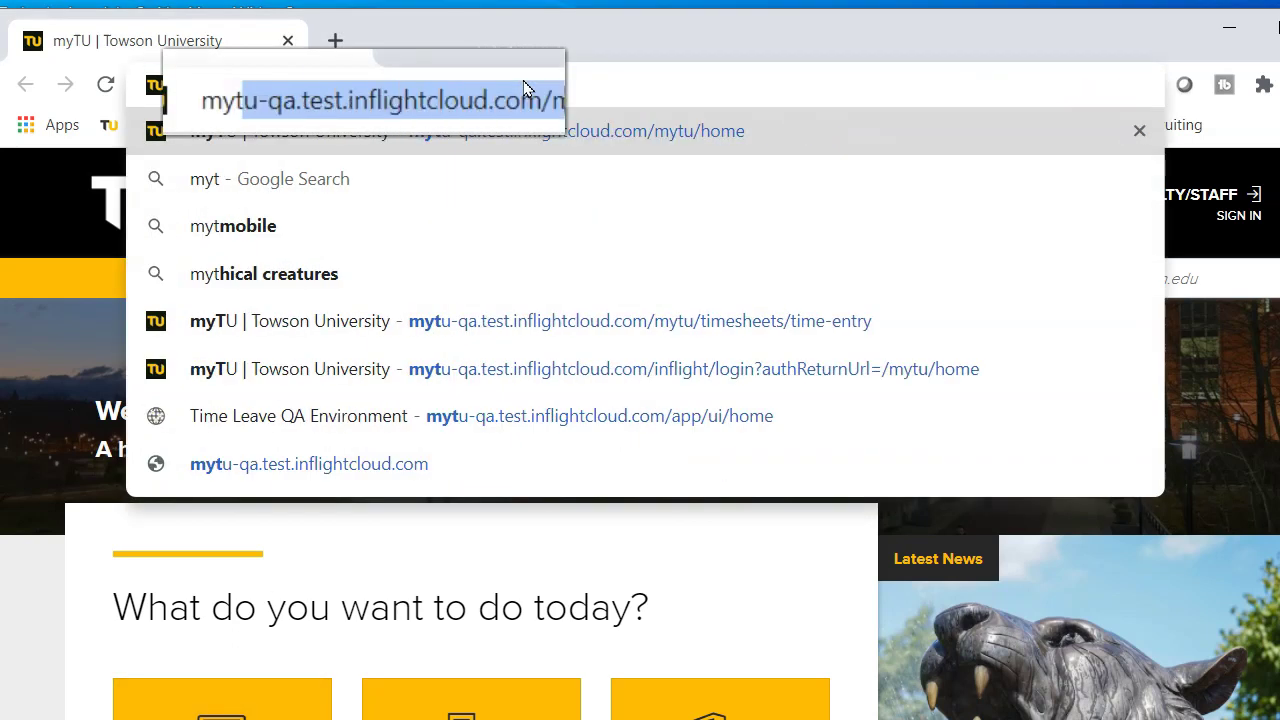
pyautogui.write('u.towson.edu')
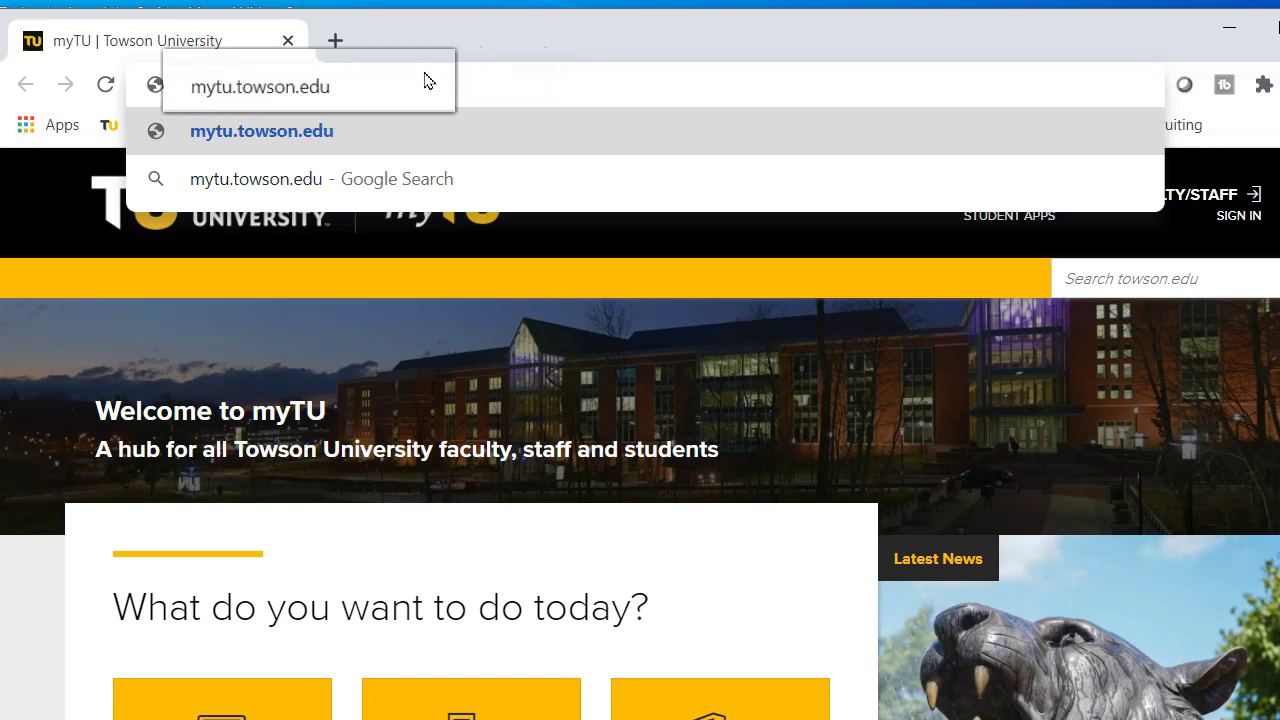
pyautogui.press('Return')
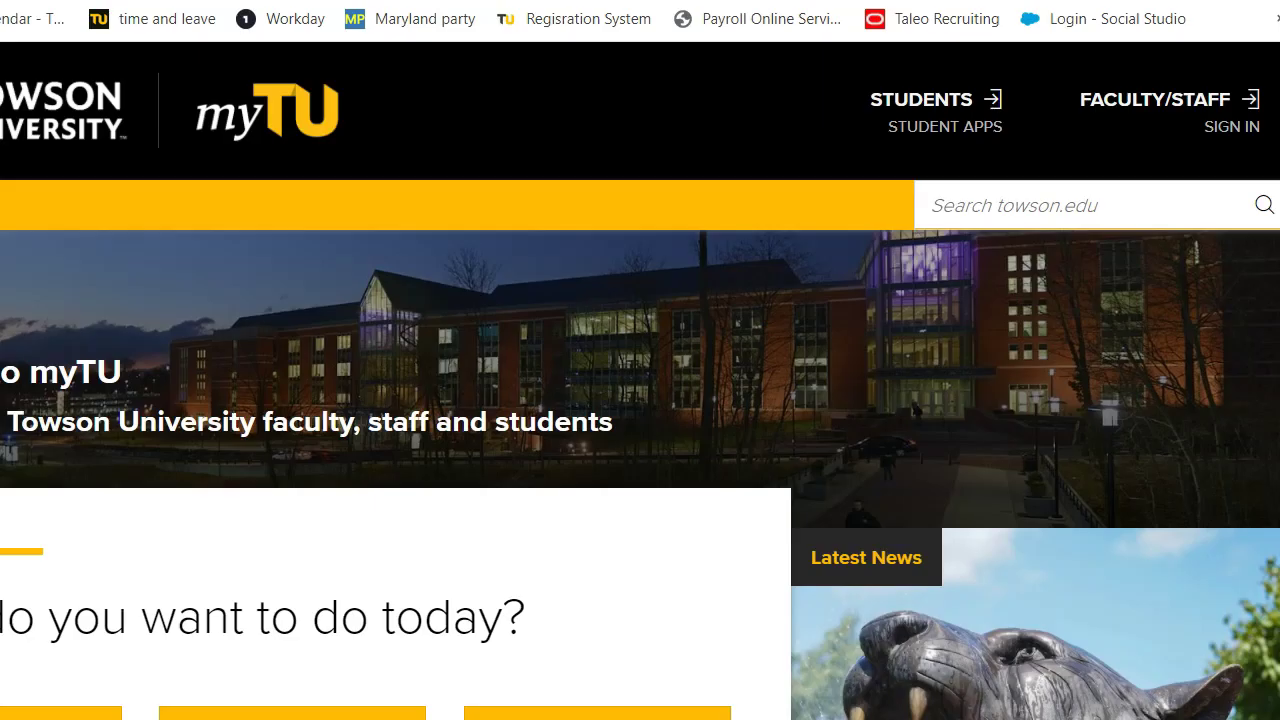
# Sign in through Faculty/Staff Sign In and open the Timesheets app
pyautogui.click(1238, 134)
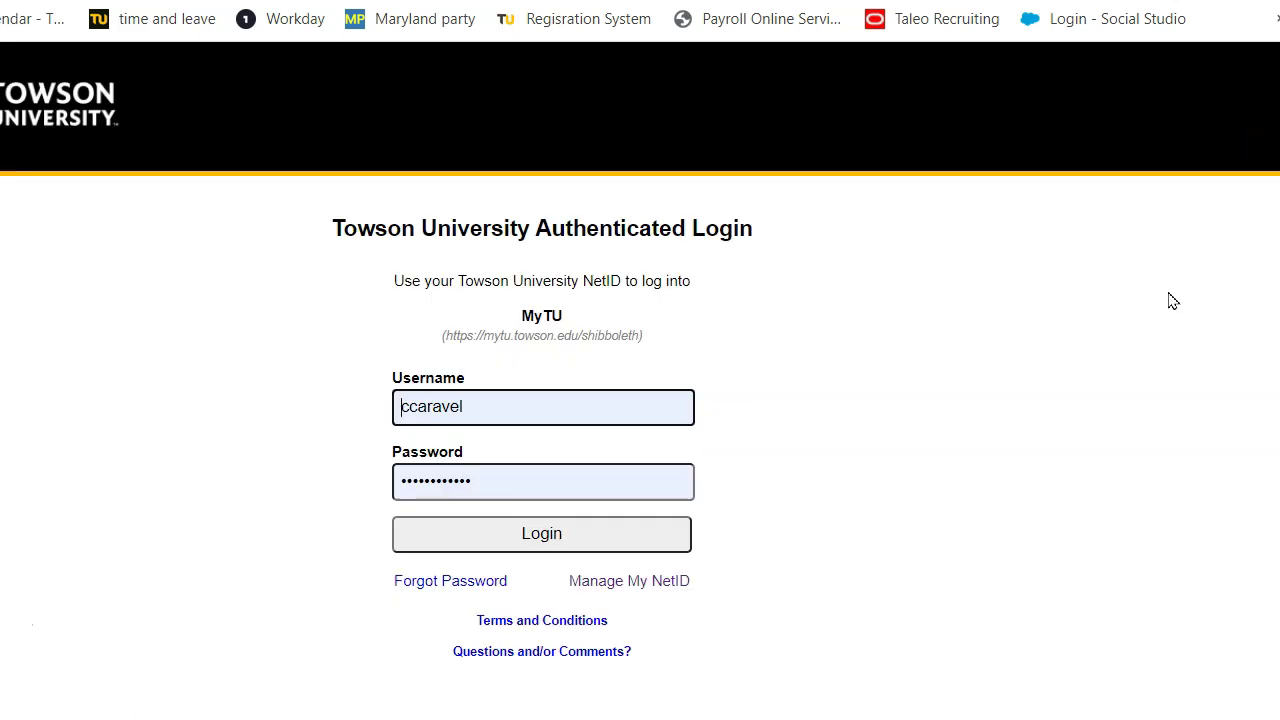
pyautogui.click(560, 535)
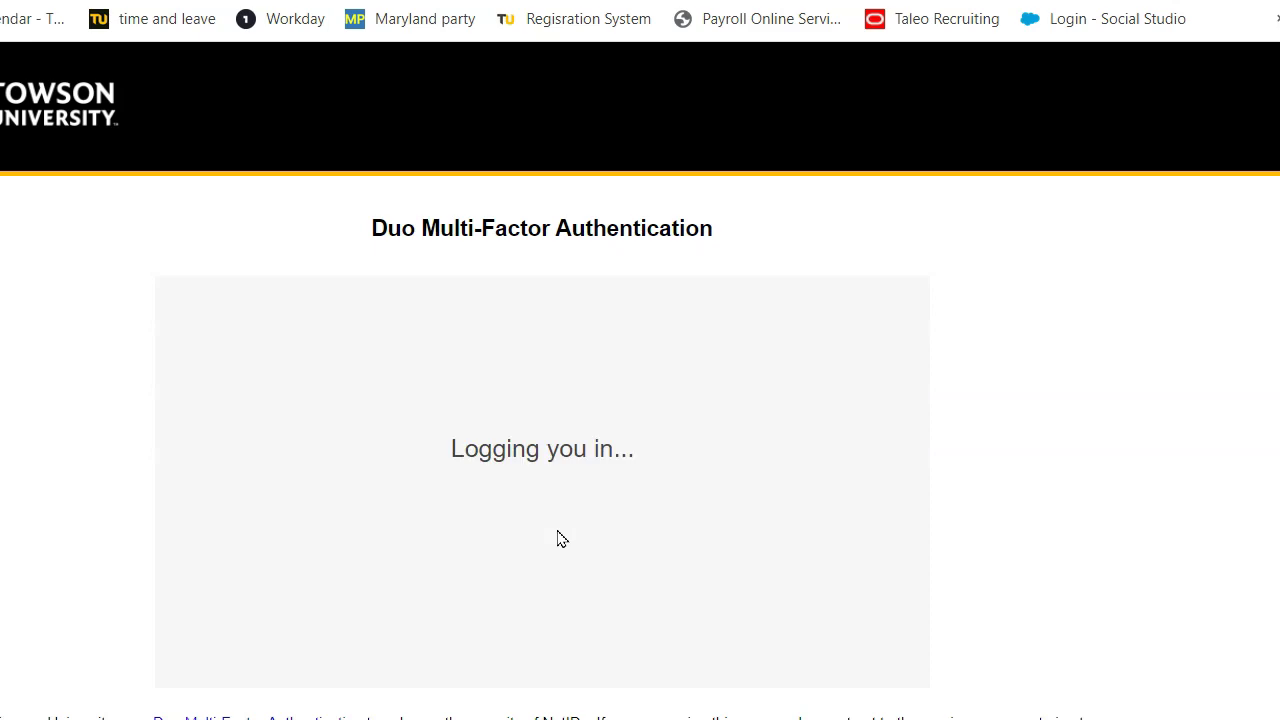
pyautogui.scroll(-10, 557, 640)
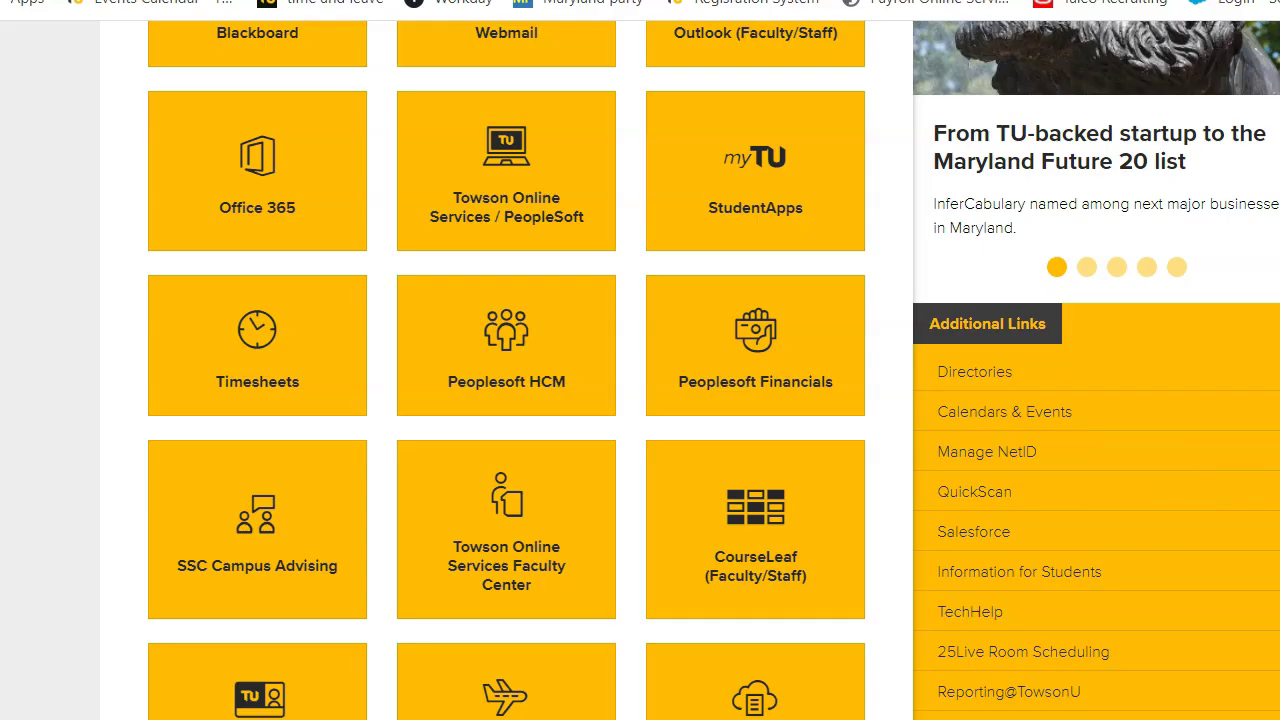
pyautogui.click(297, 369)
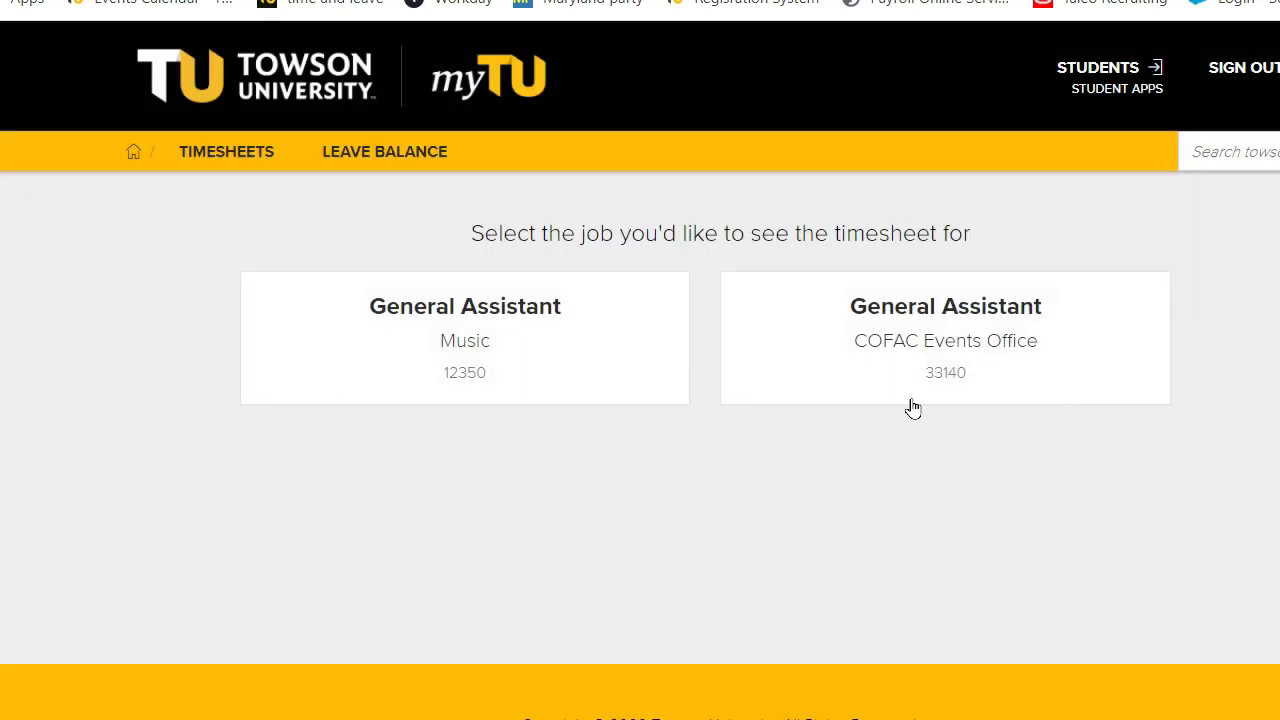
# Open the COFAC Events Office timesheet for the 12/05/2020 period and add an entry for Wed 12/9
pyautogui.click(933, 343)
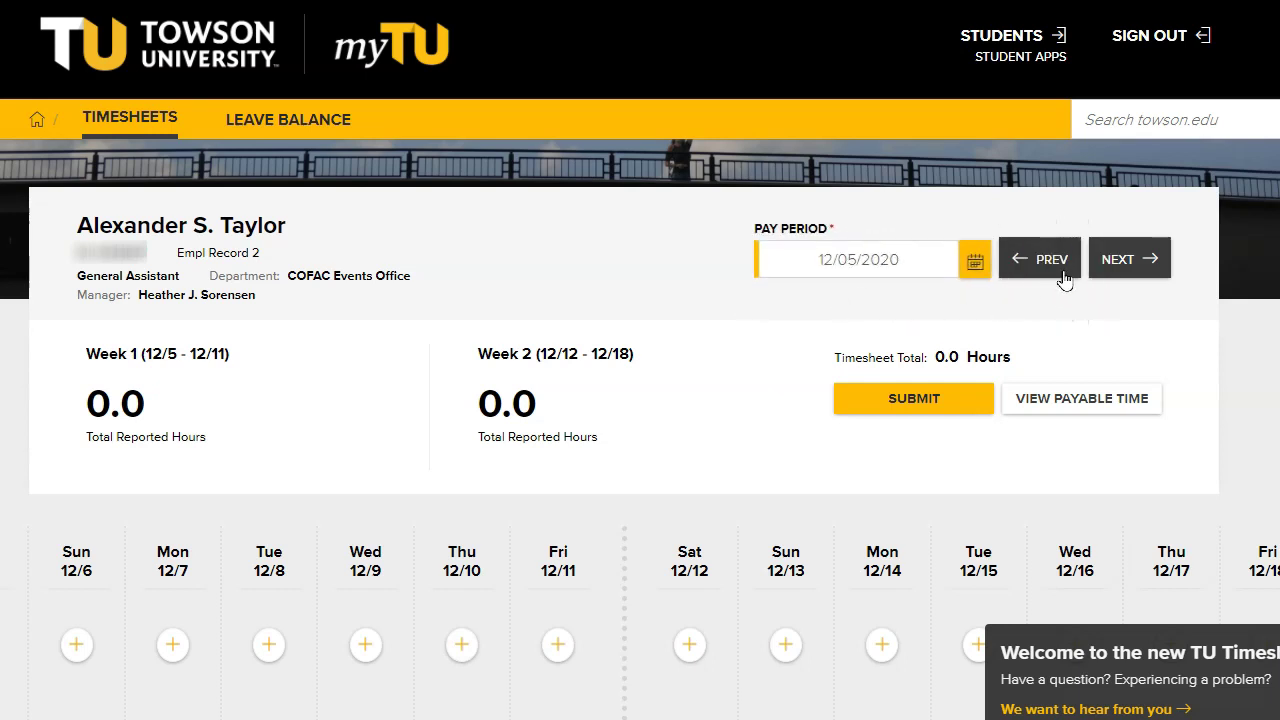
pyautogui.click(1145, 258)
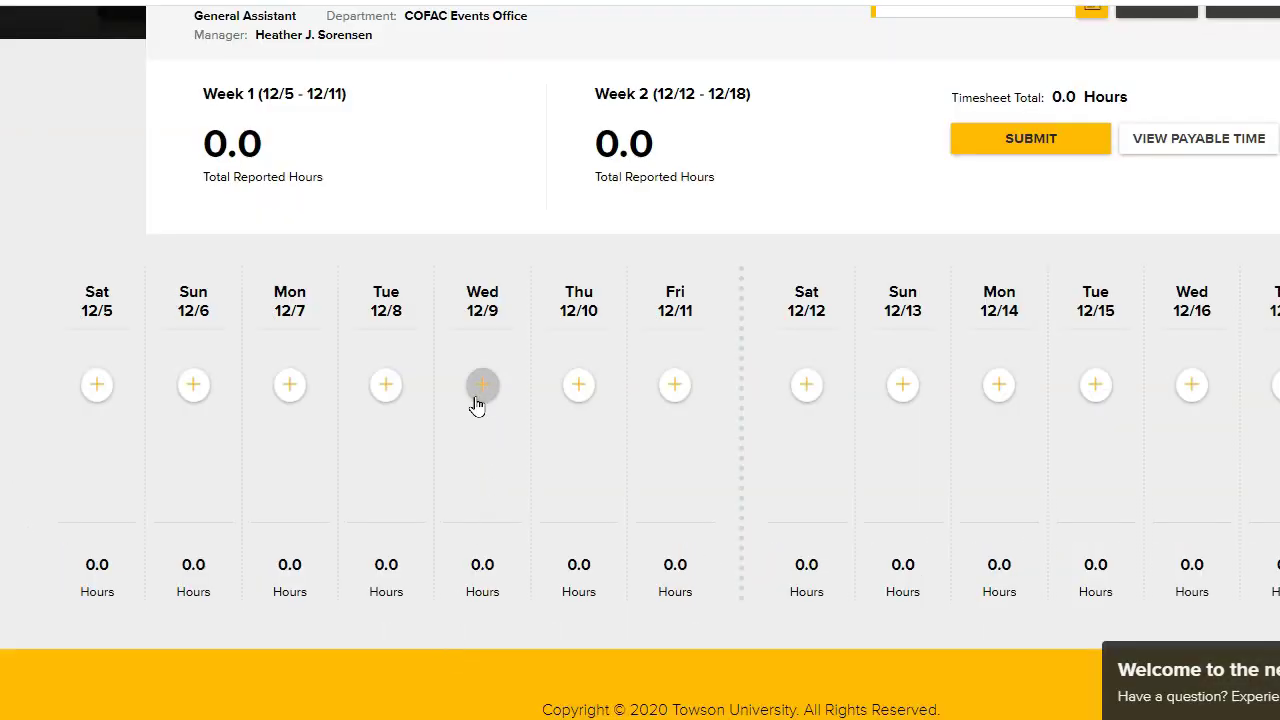
pyautogui.click(482, 390)
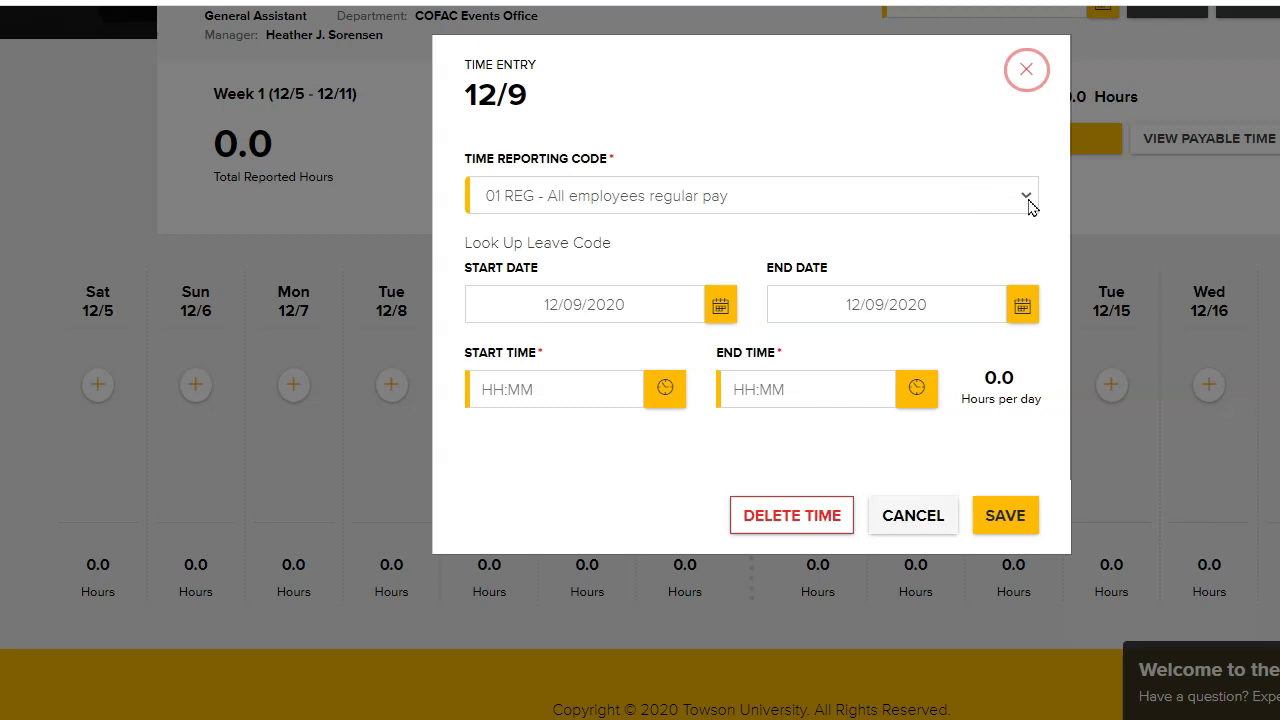
# Keep 01 REG as the time reporting code after checking the leave code reference page
pyautogui.click(1026, 199)
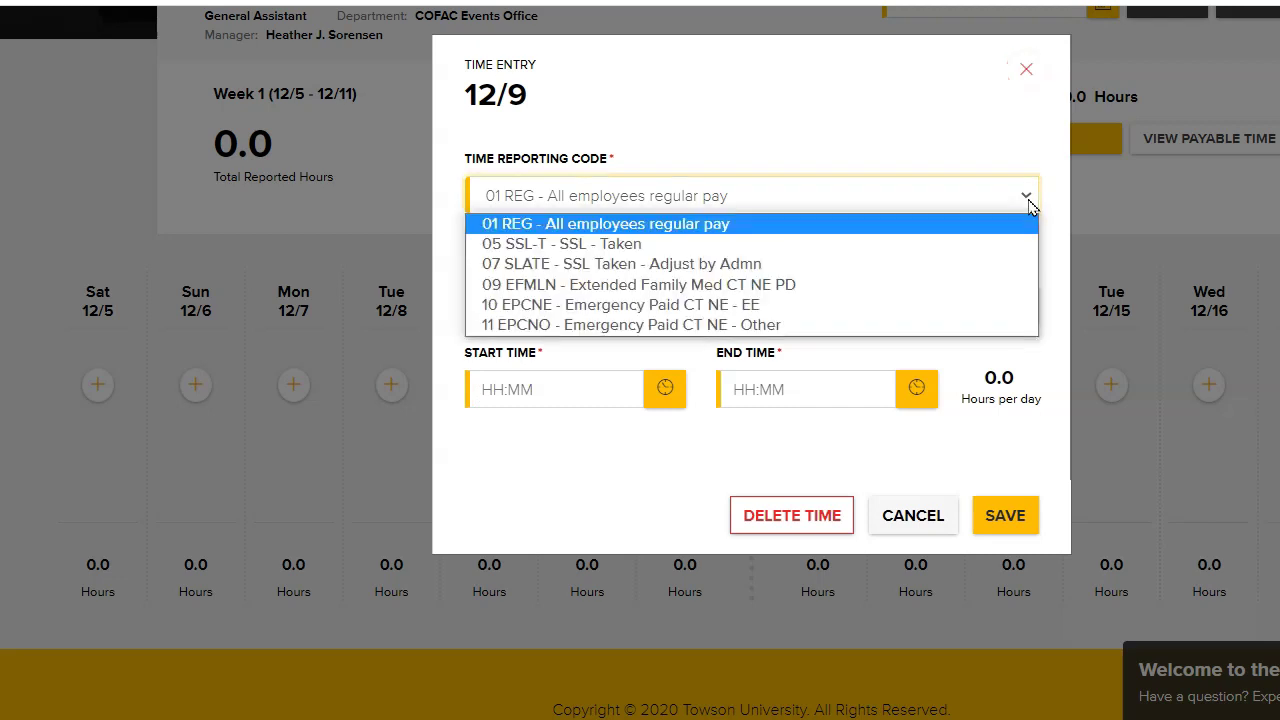
pyautogui.click(792, 224)
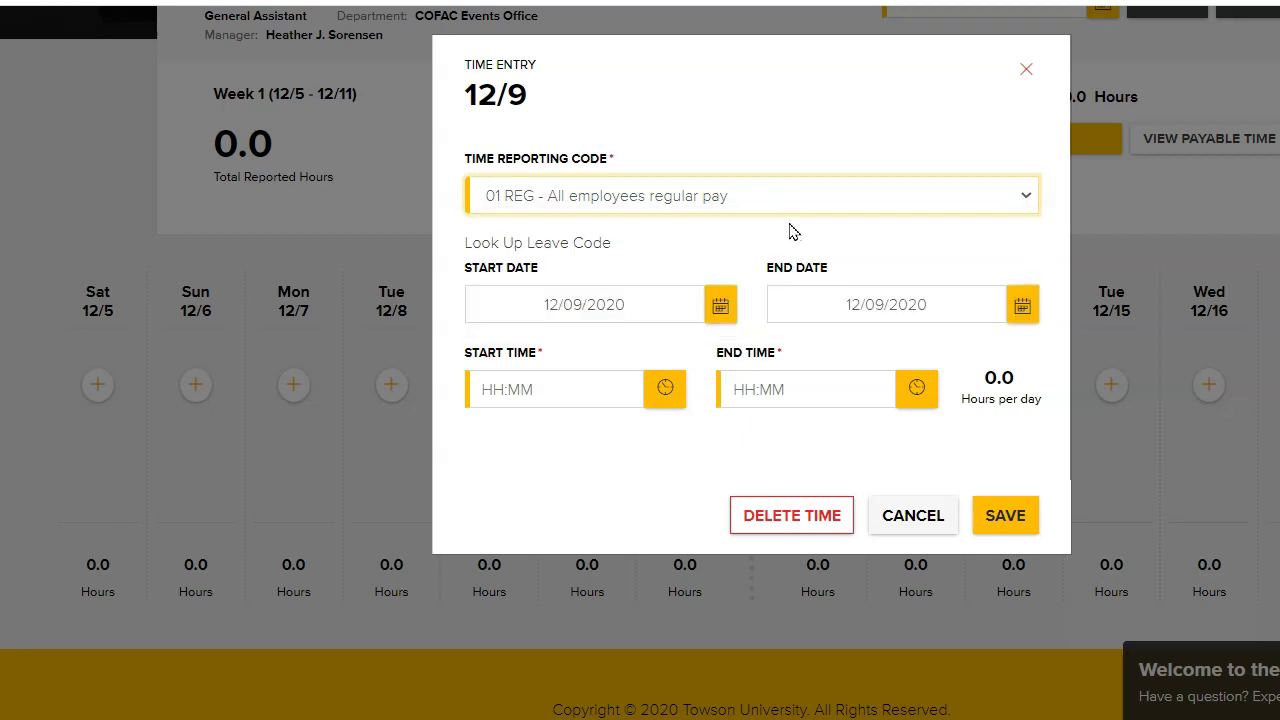
pyautogui.click(592, 258)
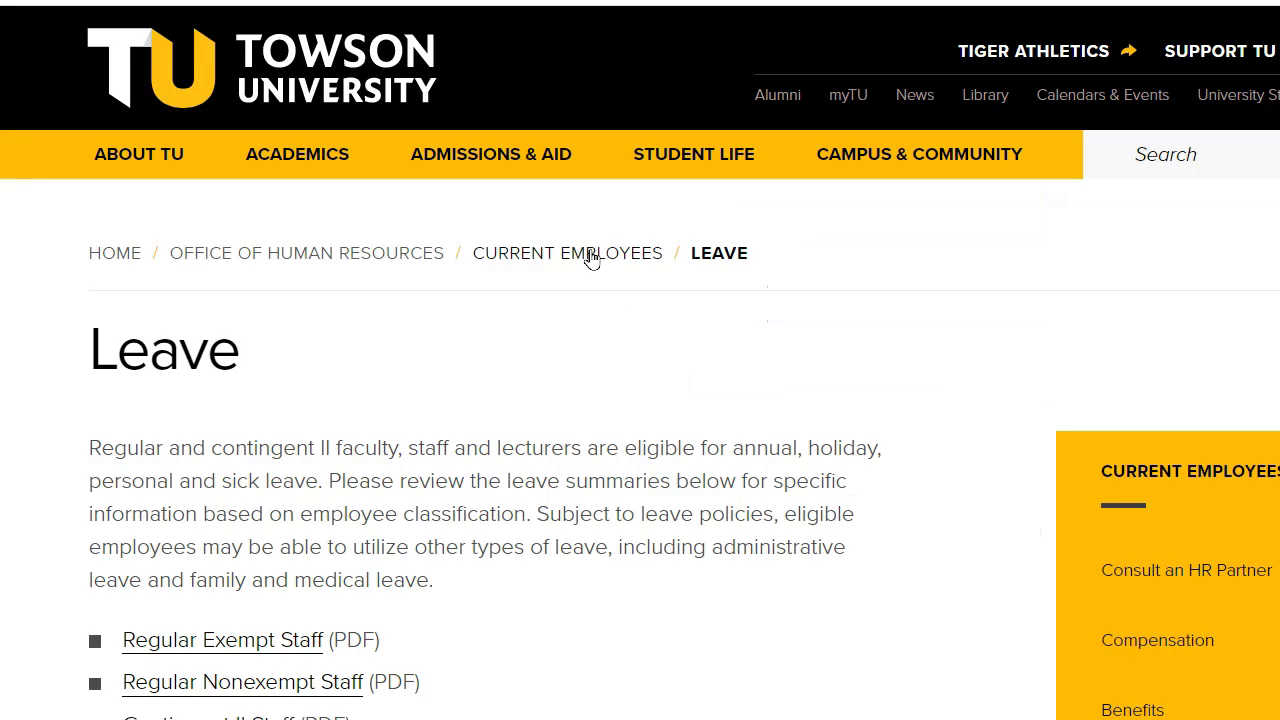
pyautogui.hotkey('ctrl', 'w')
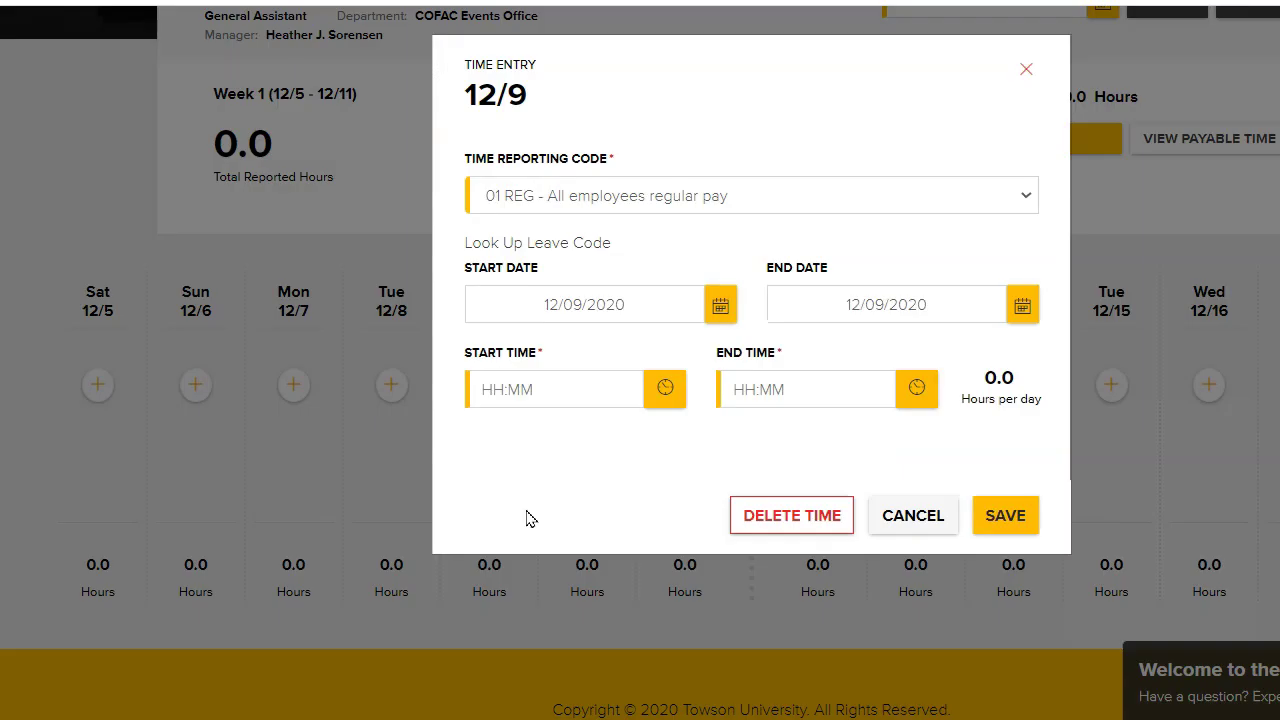
# Set the entry dates to run from 12/09/2020 through 12/11/2020
pyautogui.click(720, 308)
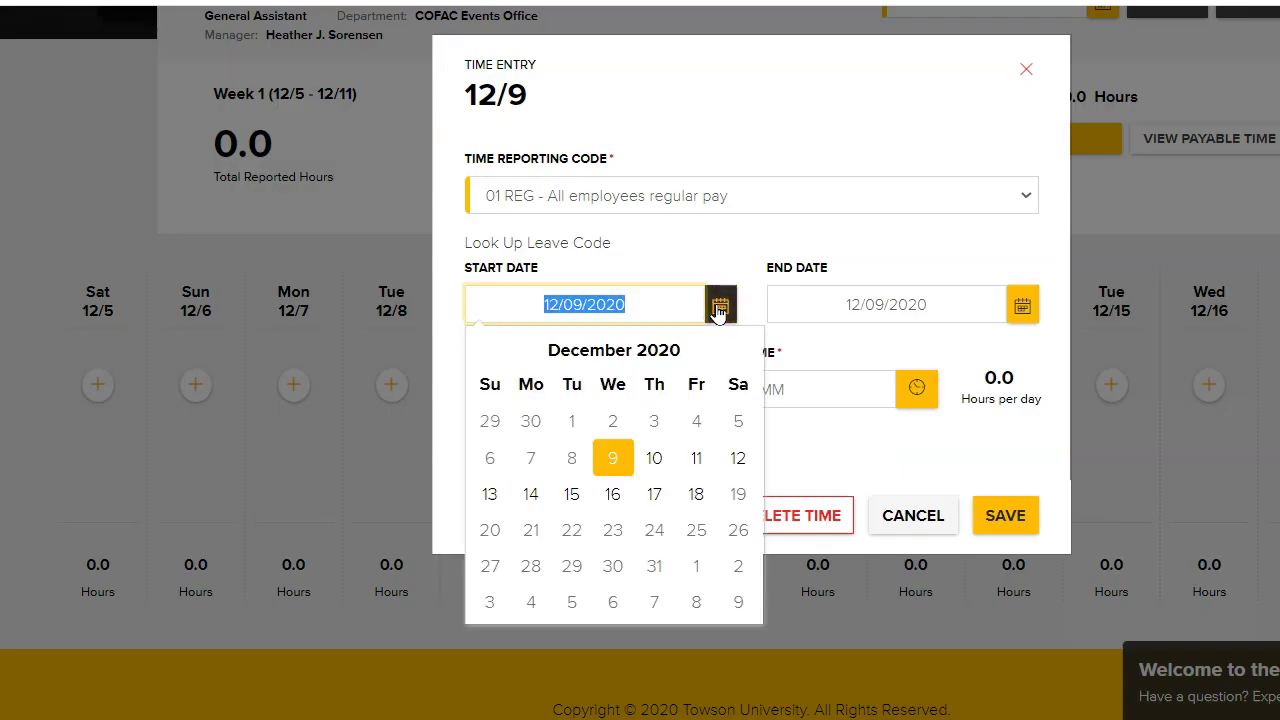
pyautogui.click(613, 458)
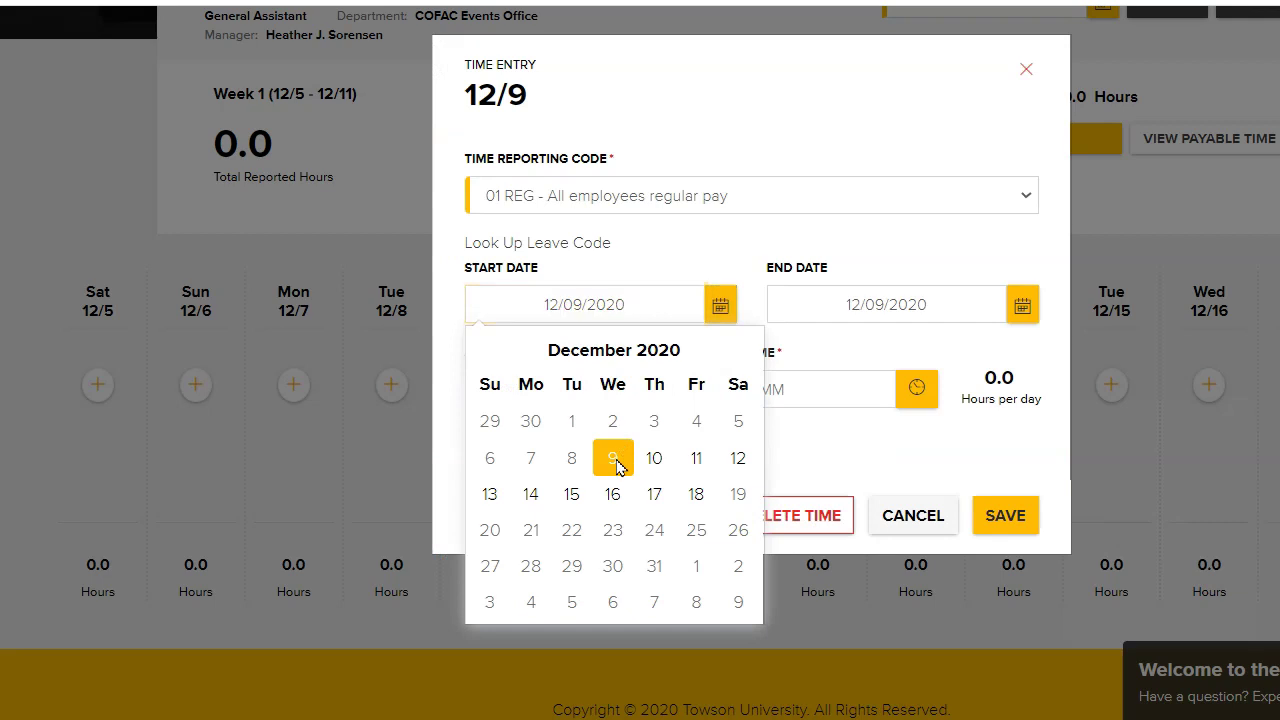
pyautogui.click(1027, 310)
pyautogui.click(999, 460)
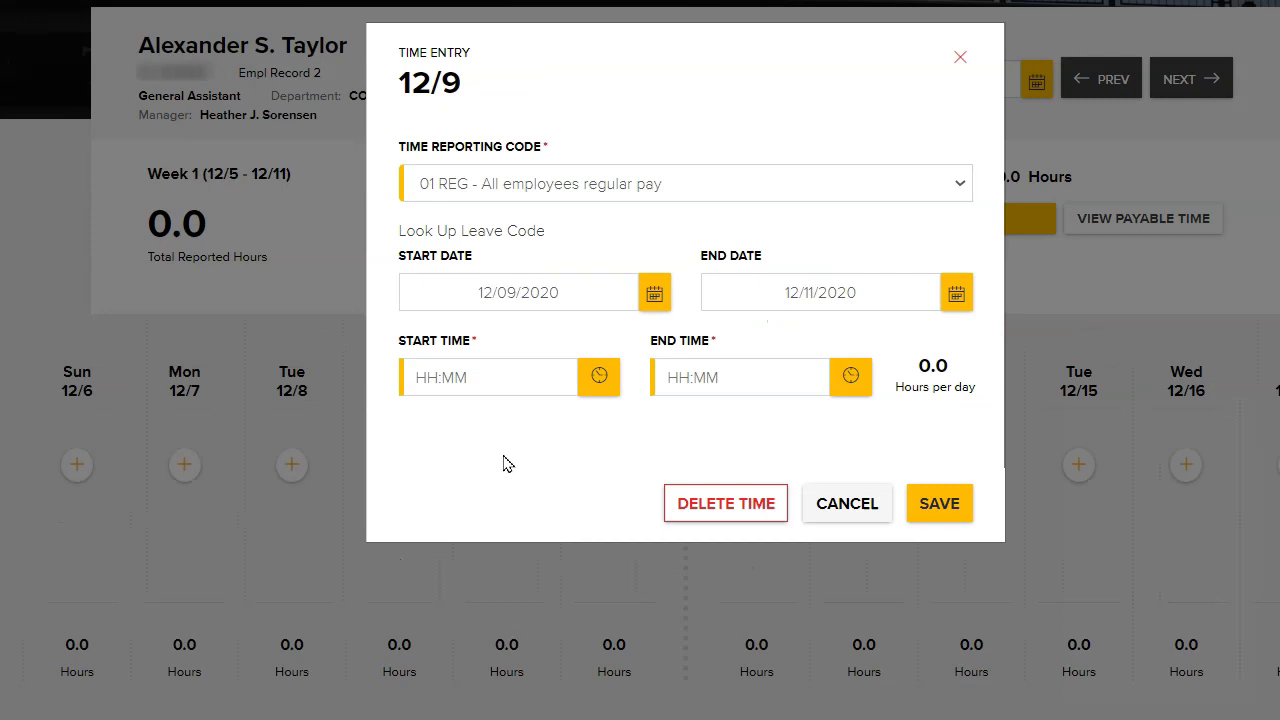
# Set the hours to 08:00AM–04:30PM and save the 12/9–12/11 REG entries
pyautogui.click(596, 388)
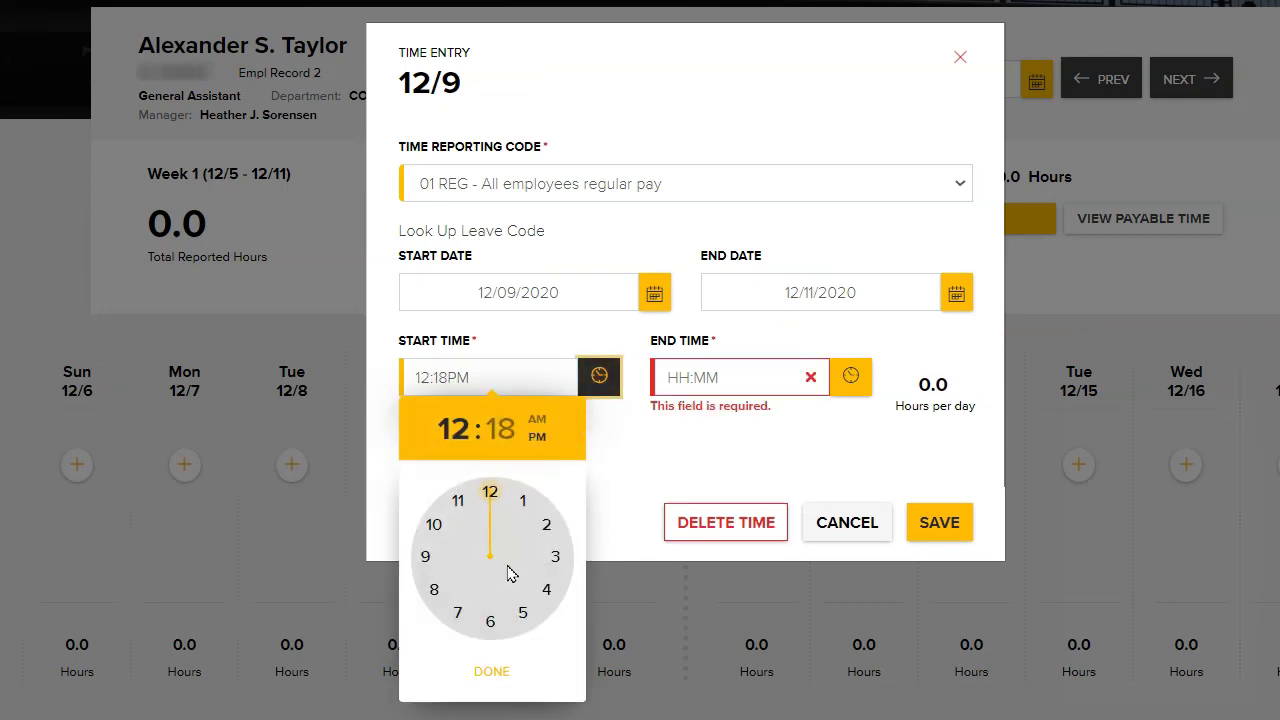
pyautogui.click(434, 589)
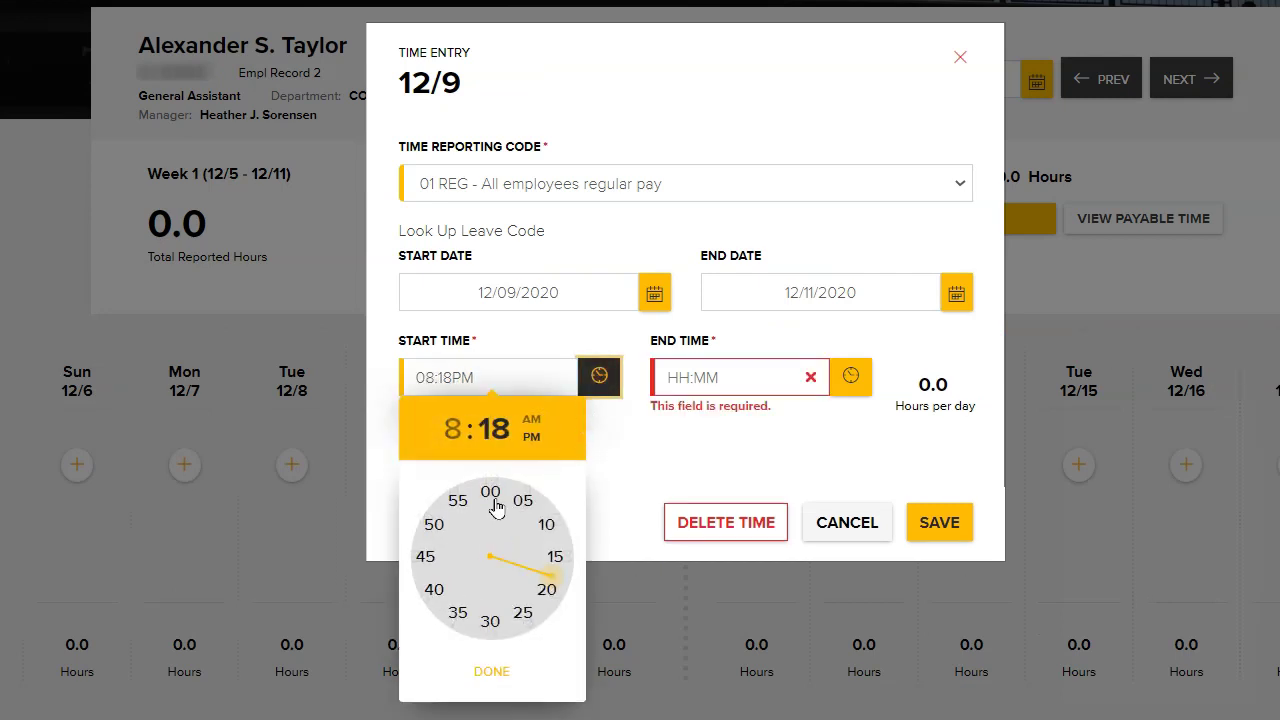
pyautogui.click(491, 496)
pyautogui.click(536, 424)
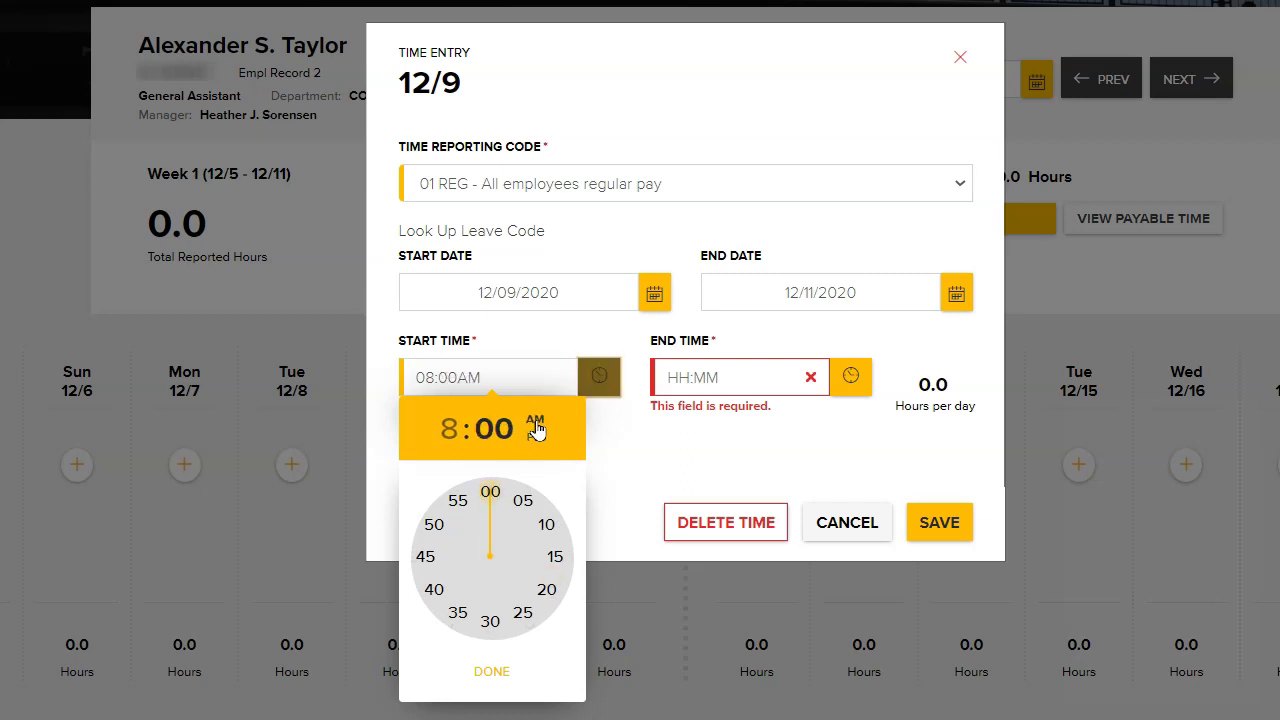
pyautogui.click(494, 673)
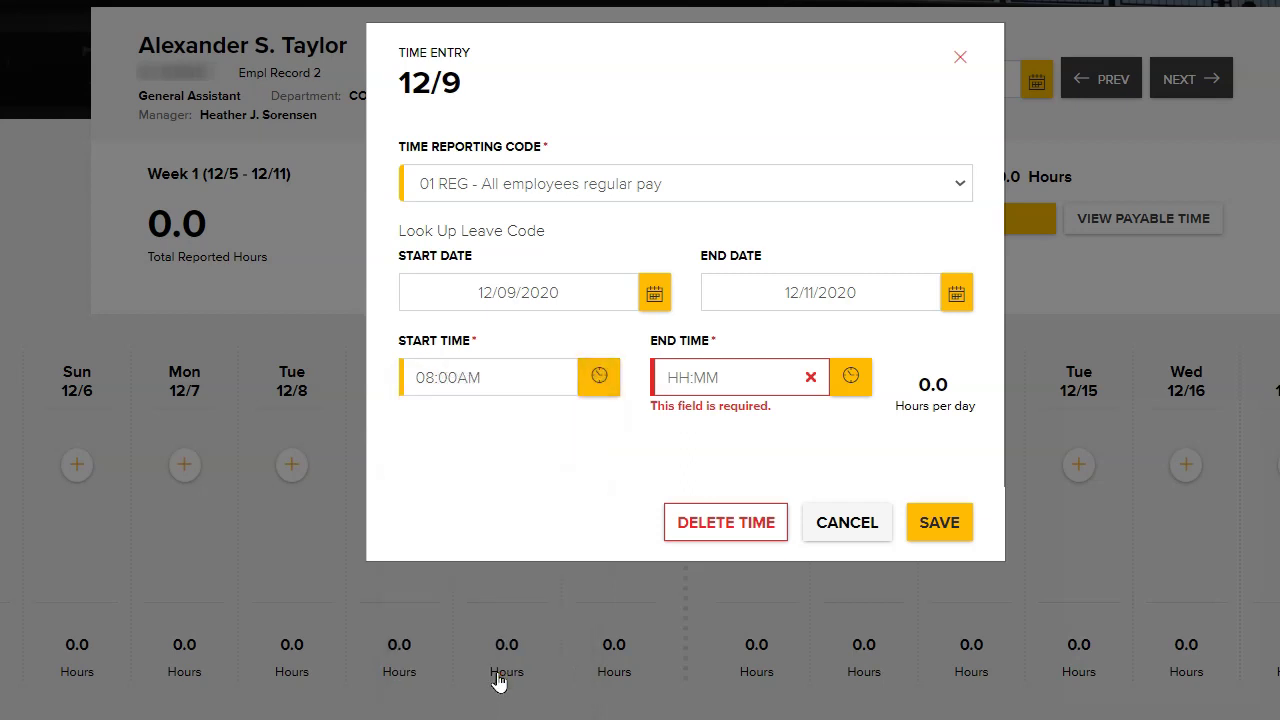
pyautogui.click(852, 382)
pyautogui.click(797, 594)
pyautogui.click(740, 628)
pyautogui.click(740, 624)
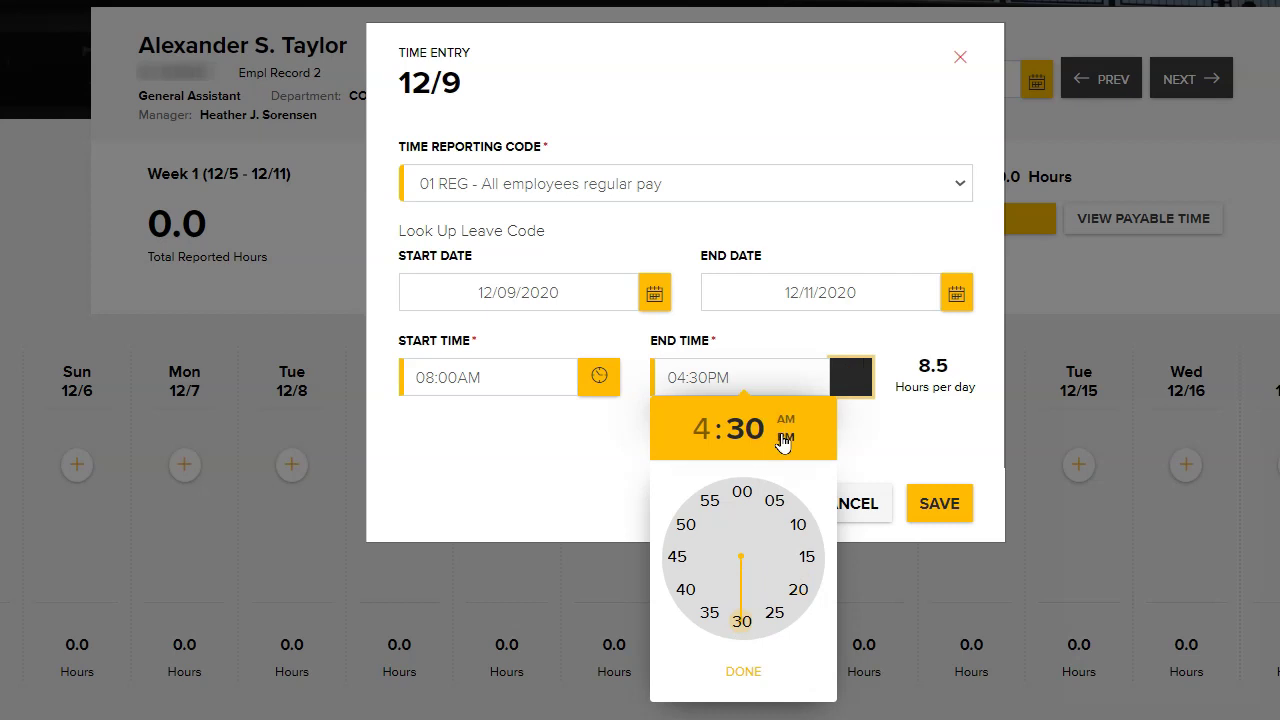
pyautogui.click(741, 671)
pyautogui.click(937, 520)
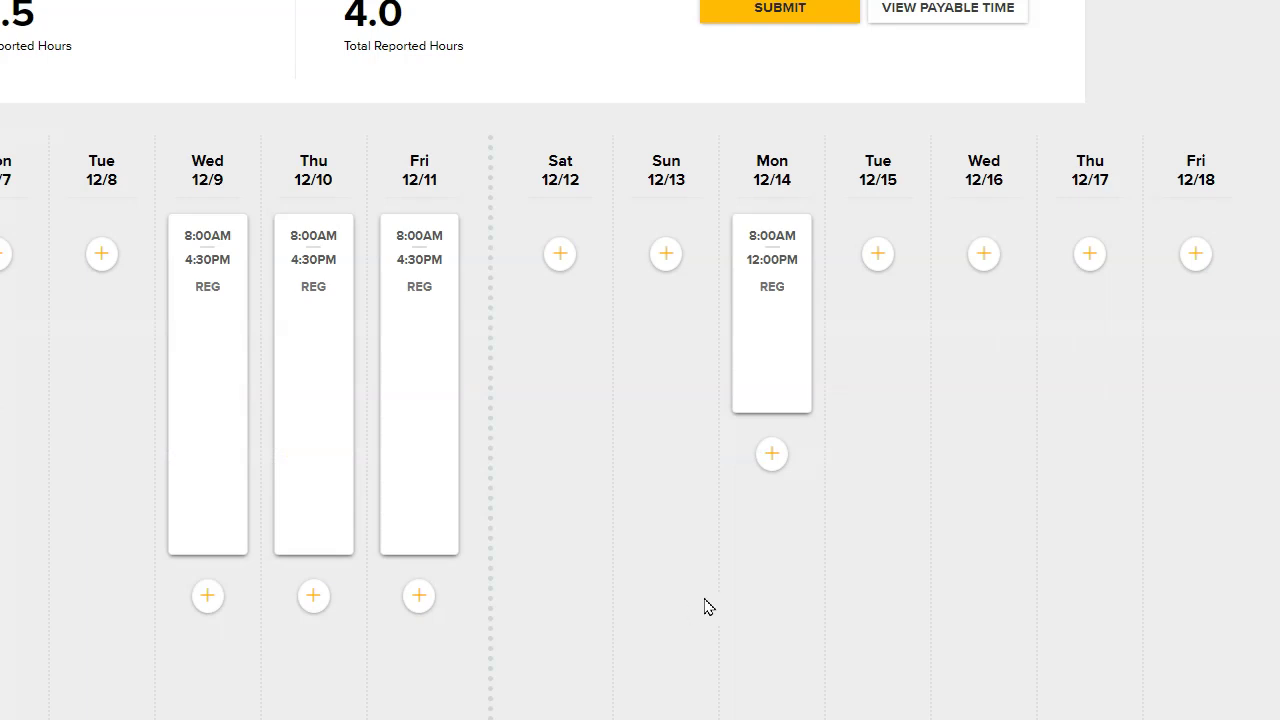
# Add a Monday 12/14 REG entry starting at 12:30PM
pyautogui.click(772, 455)
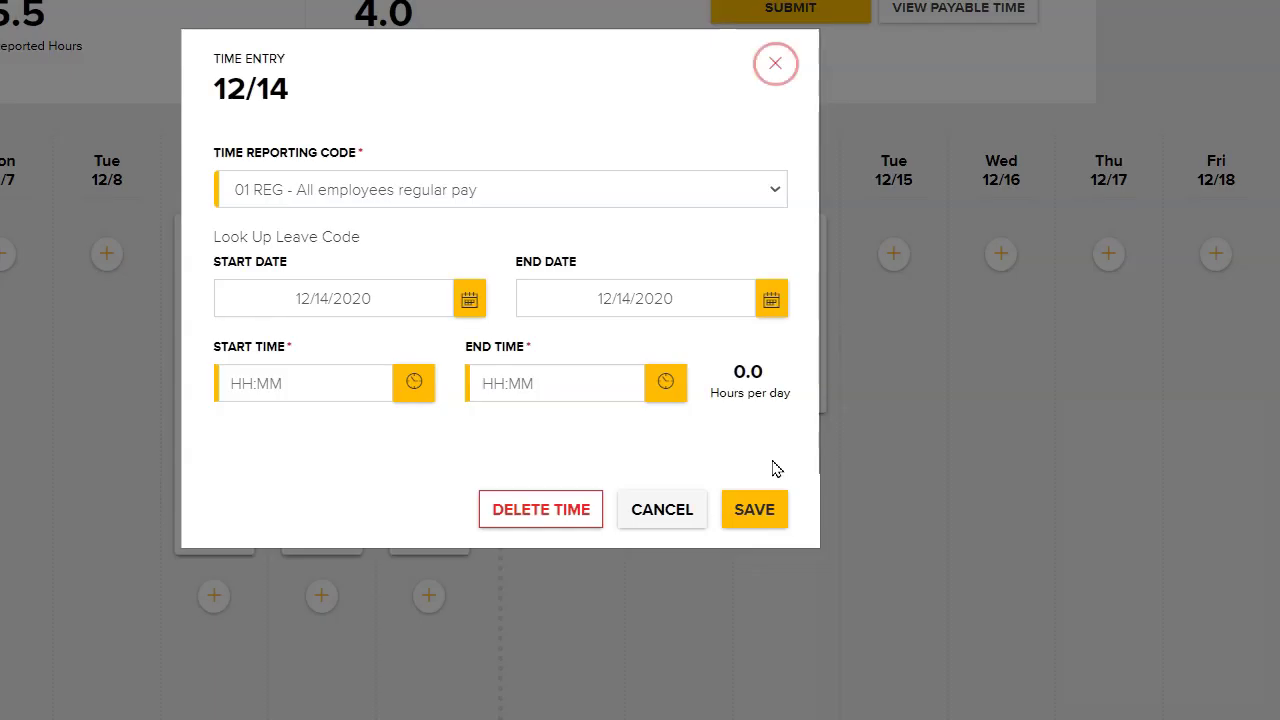
pyautogui.click(416, 396)
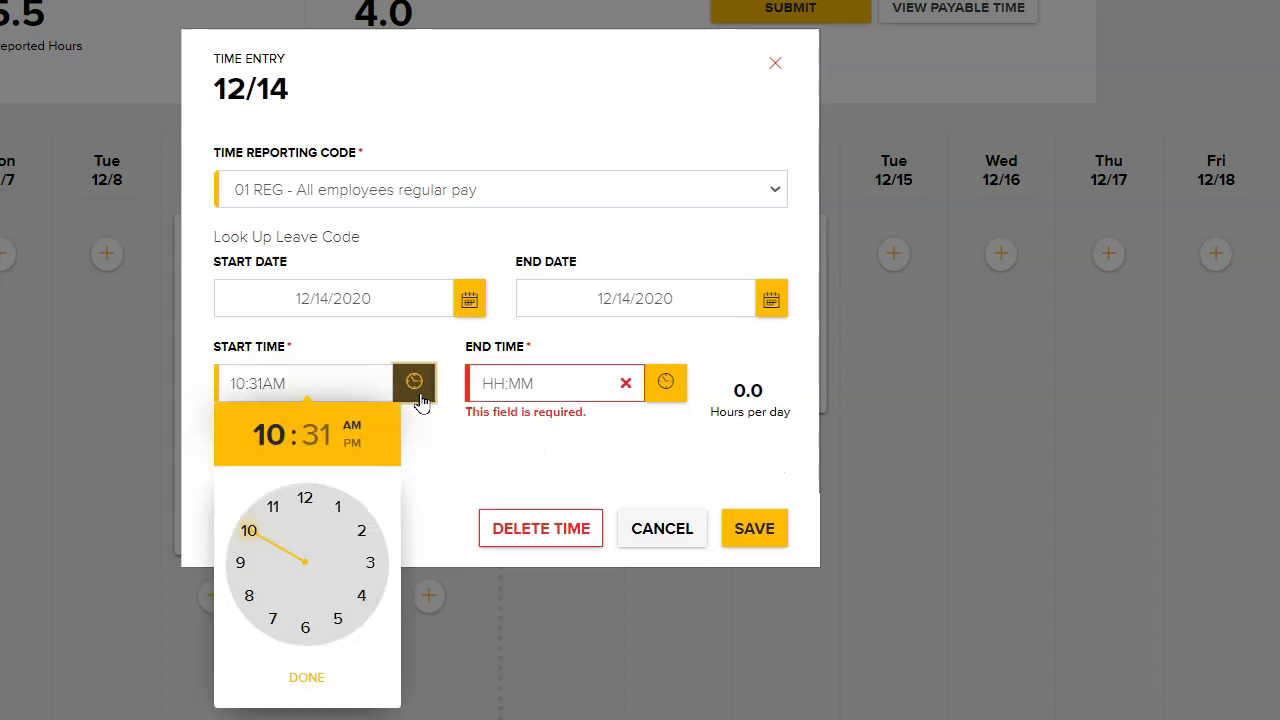
pyautogui.click(307, 500)
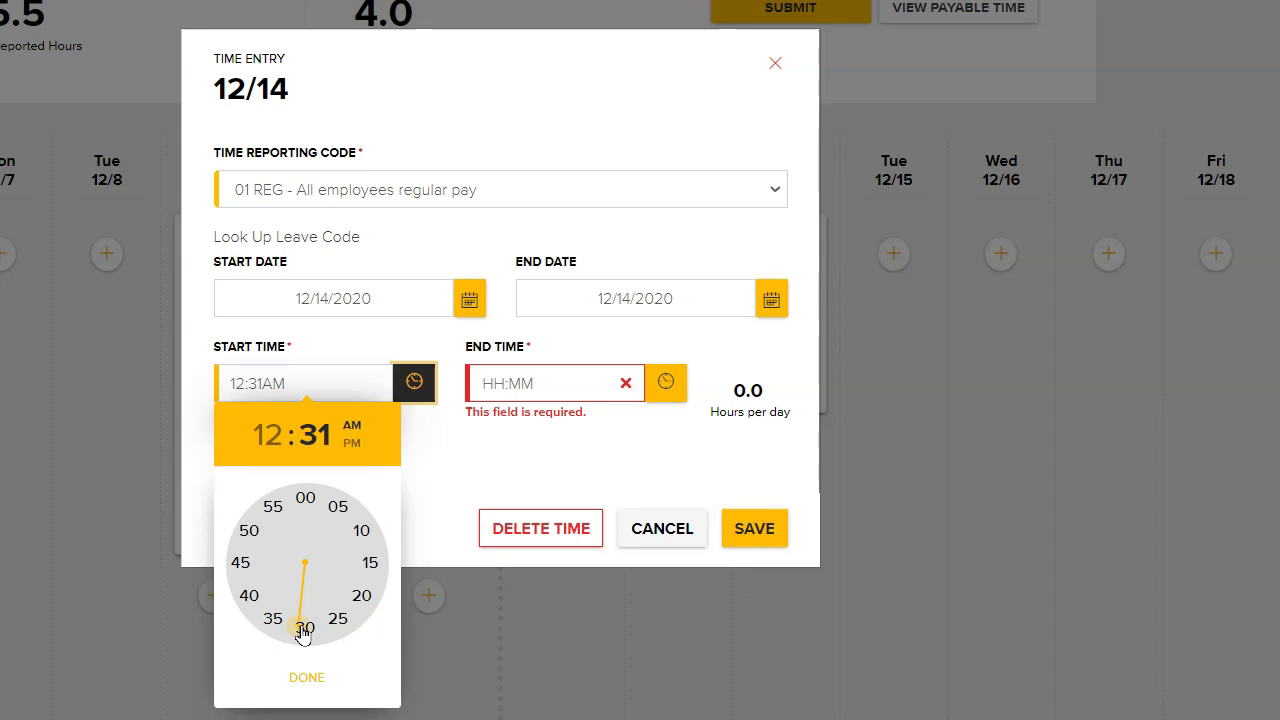
pyautogui.click(303, 629)
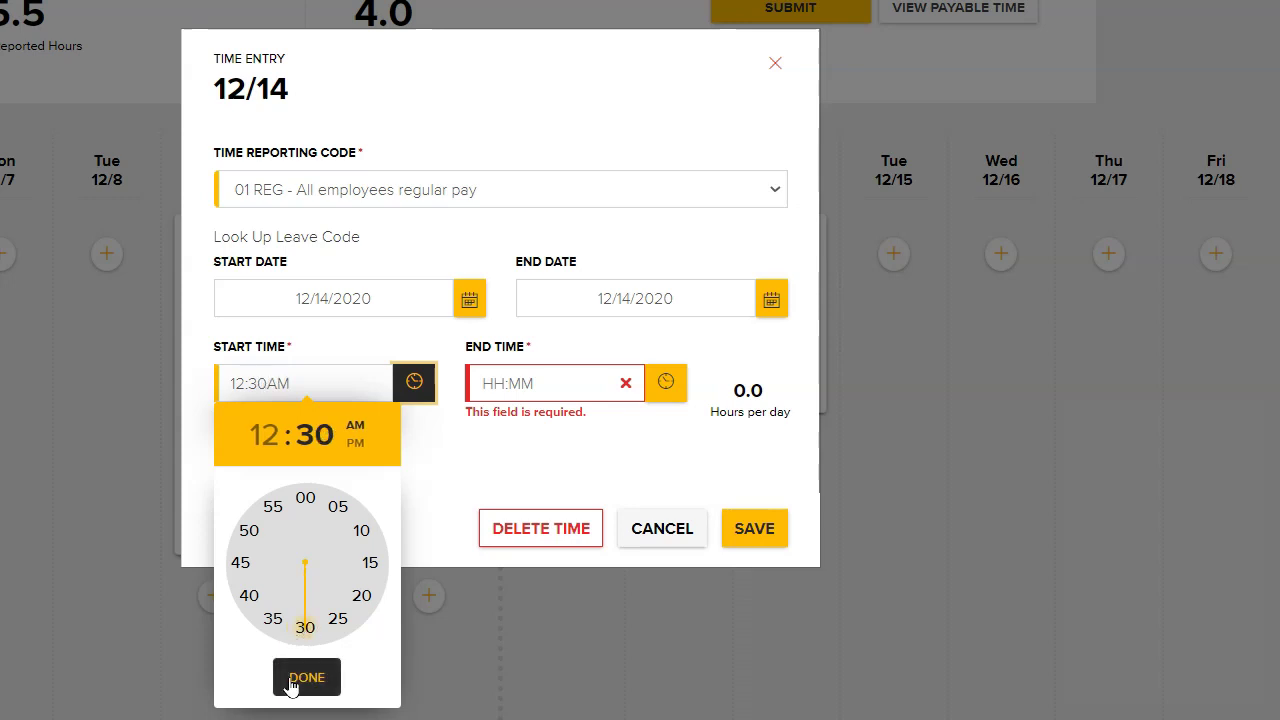
pyautogui.click(355, 443)
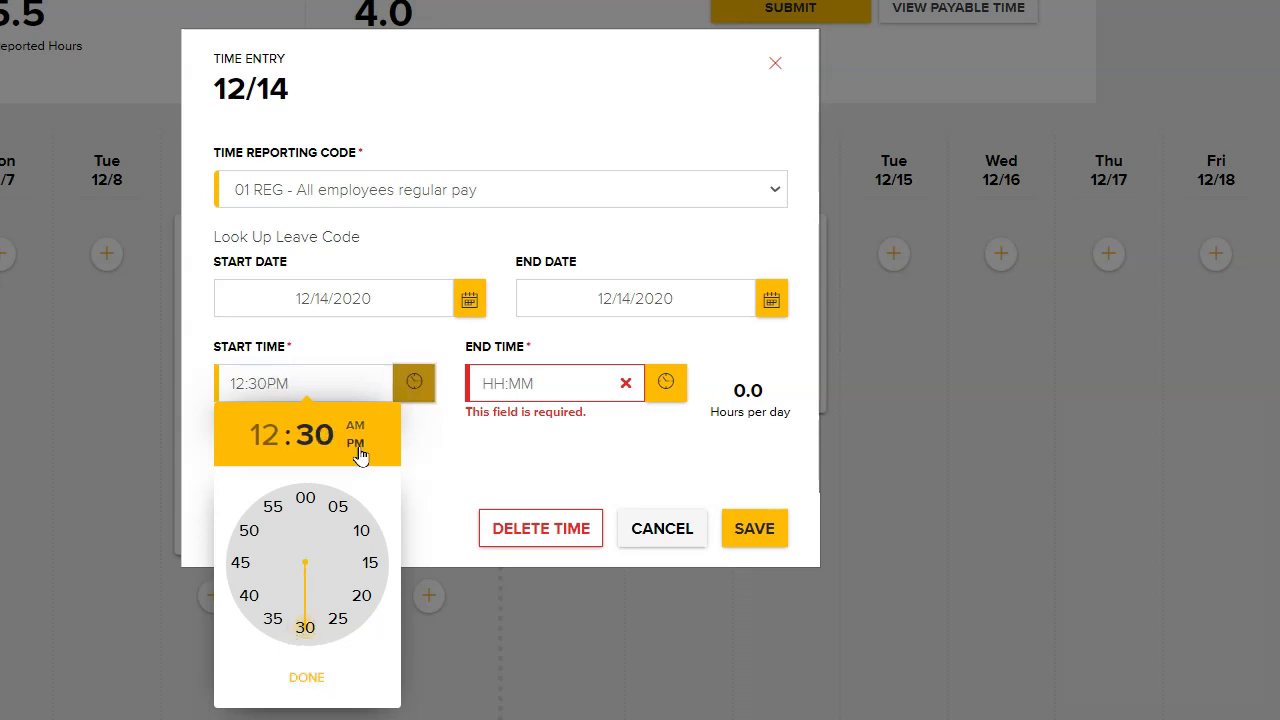
pyautogui.click(303, 680)
# Set the 12/14 entry's end time to 4:30PM, giving 4.0 hours
pyautogui.click(672, 388)
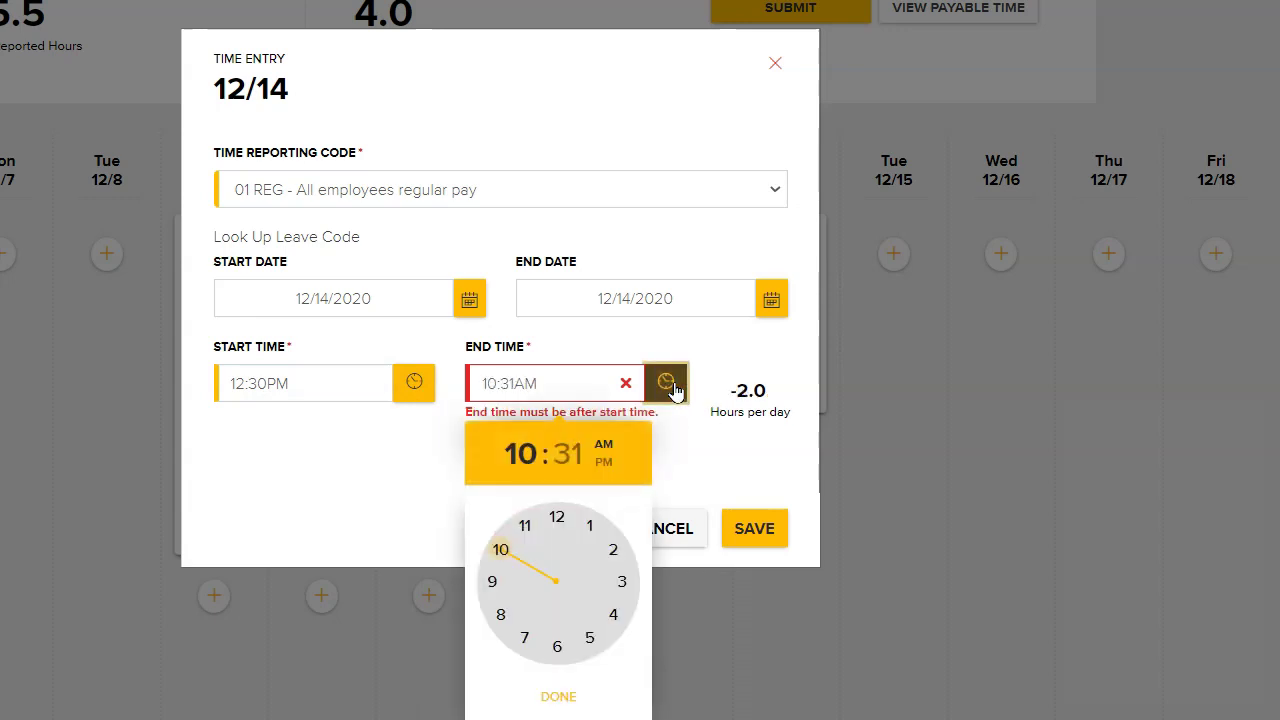
pyautogui.click(613, 617)
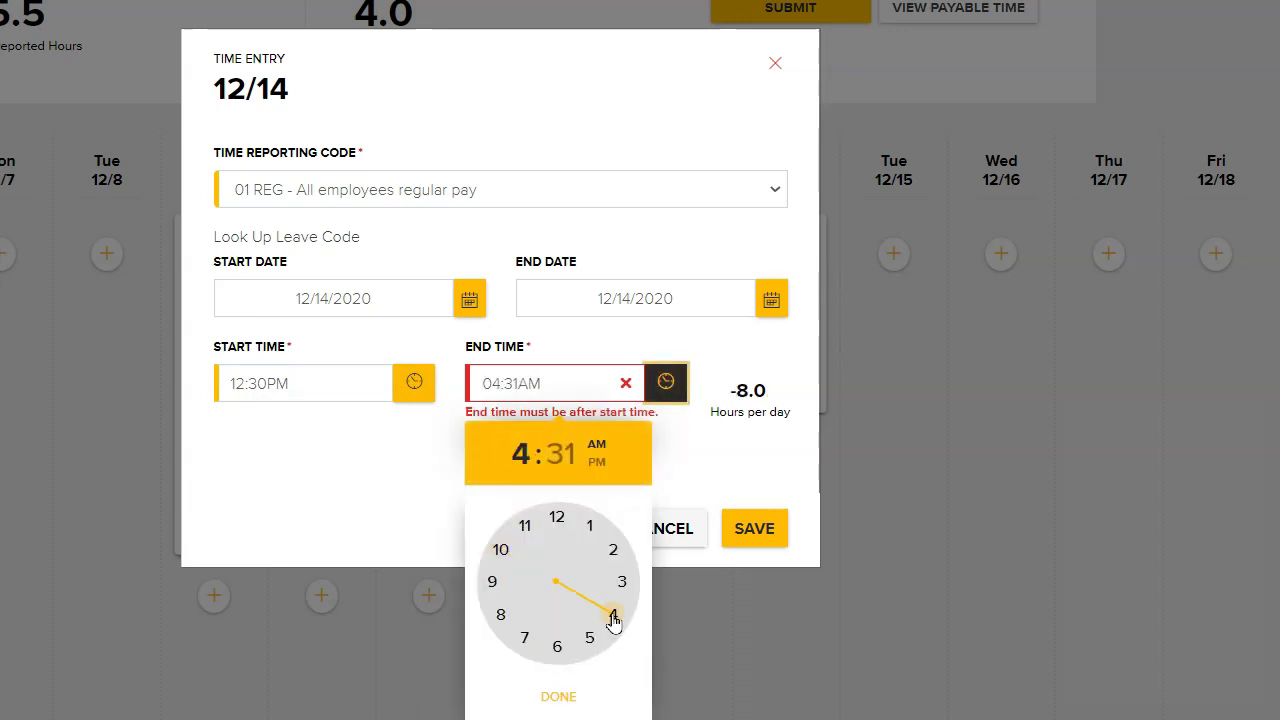
pyautogui.click(557, 647)
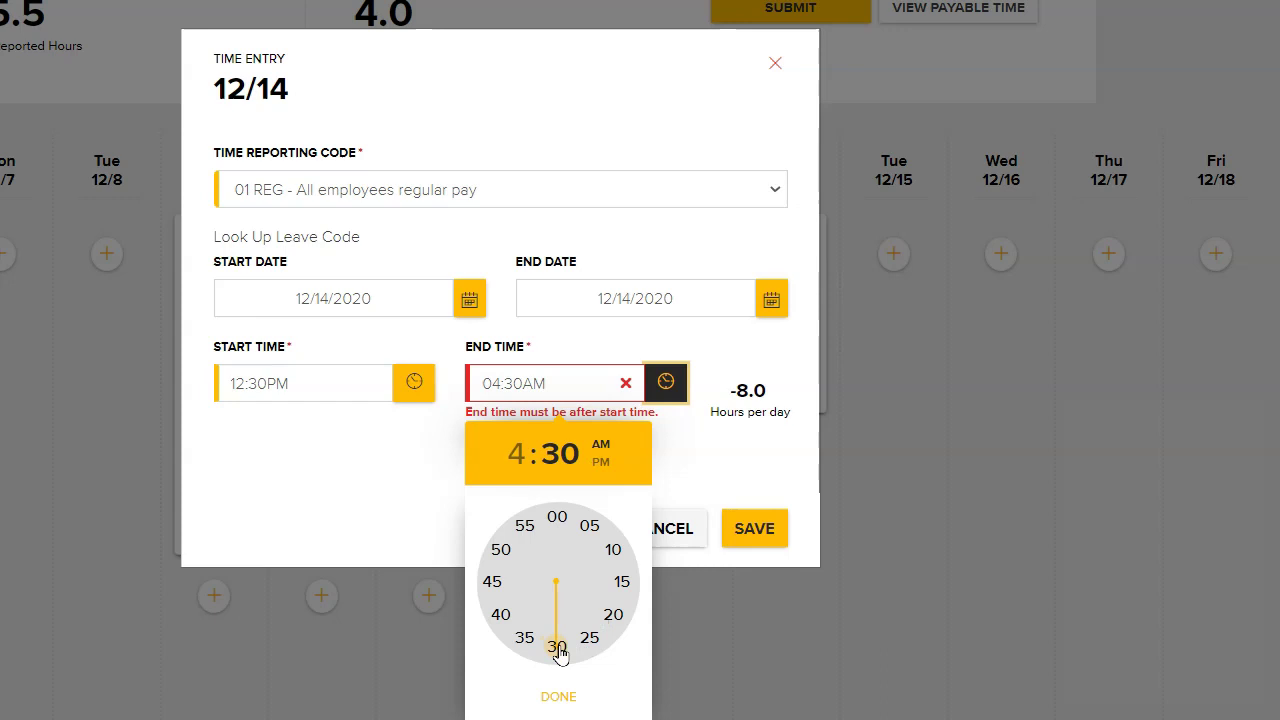
pyautogui.click(604, 463)
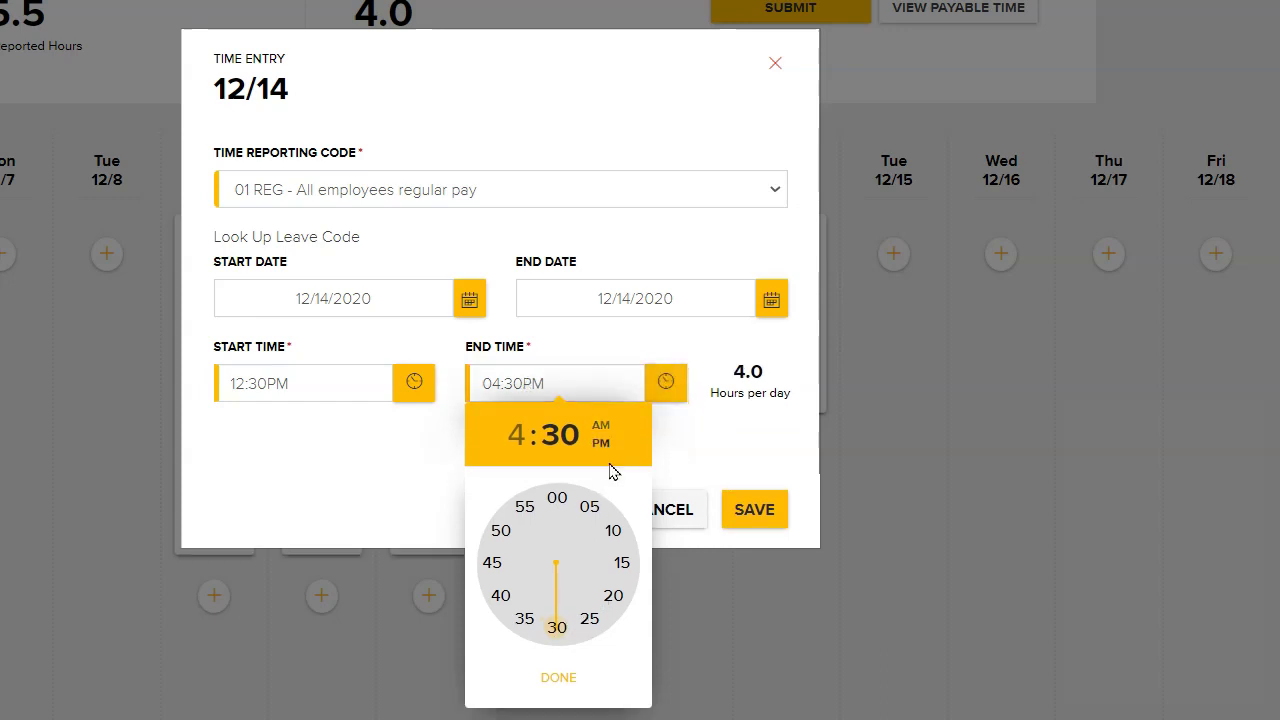
pyautogui.click(550, 677)
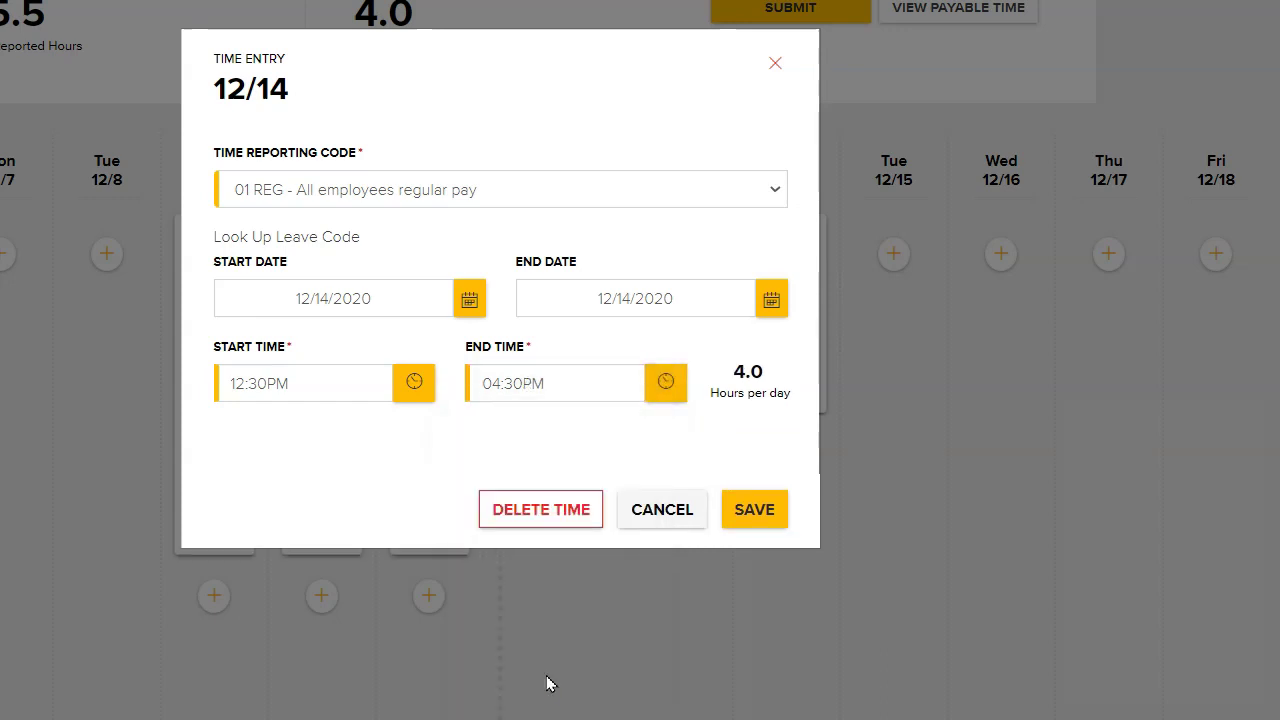
# Save the 12/14 afternoon entry, bringing both weeks to 40.0 hours, and submit the timesheet
pyautogui.click(755, 509)
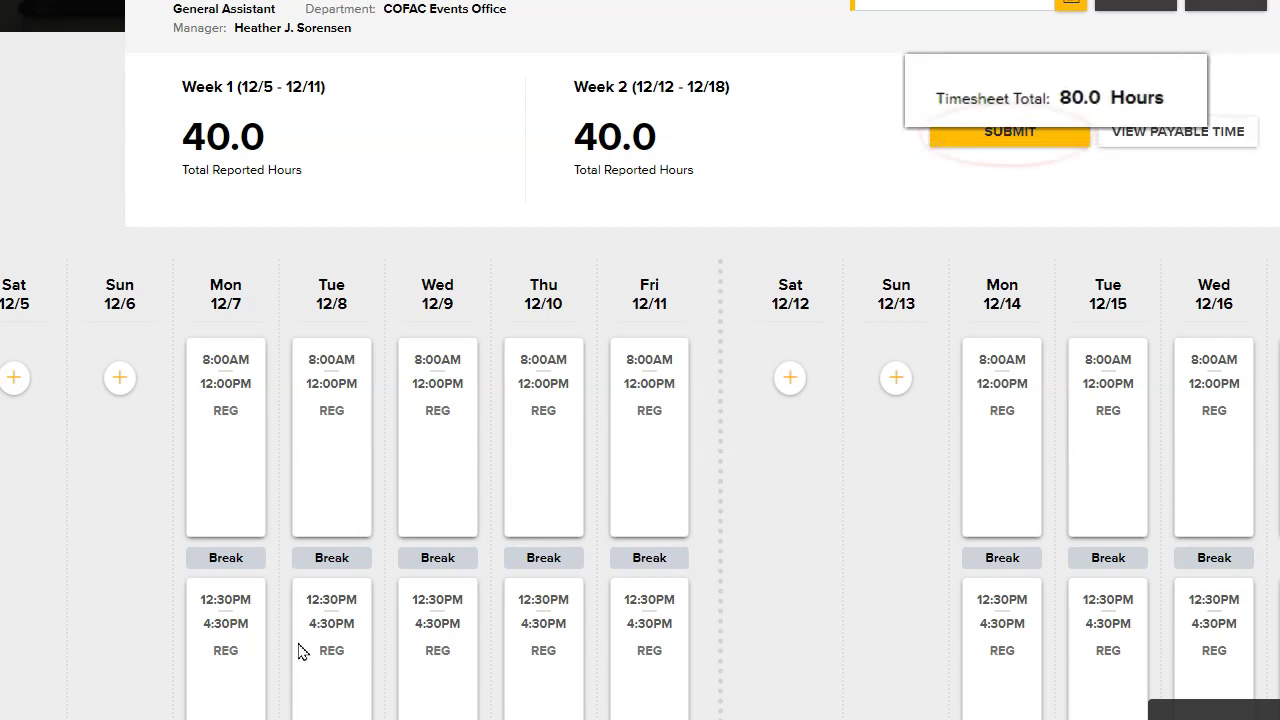
pyautogui.click(1003, 134)
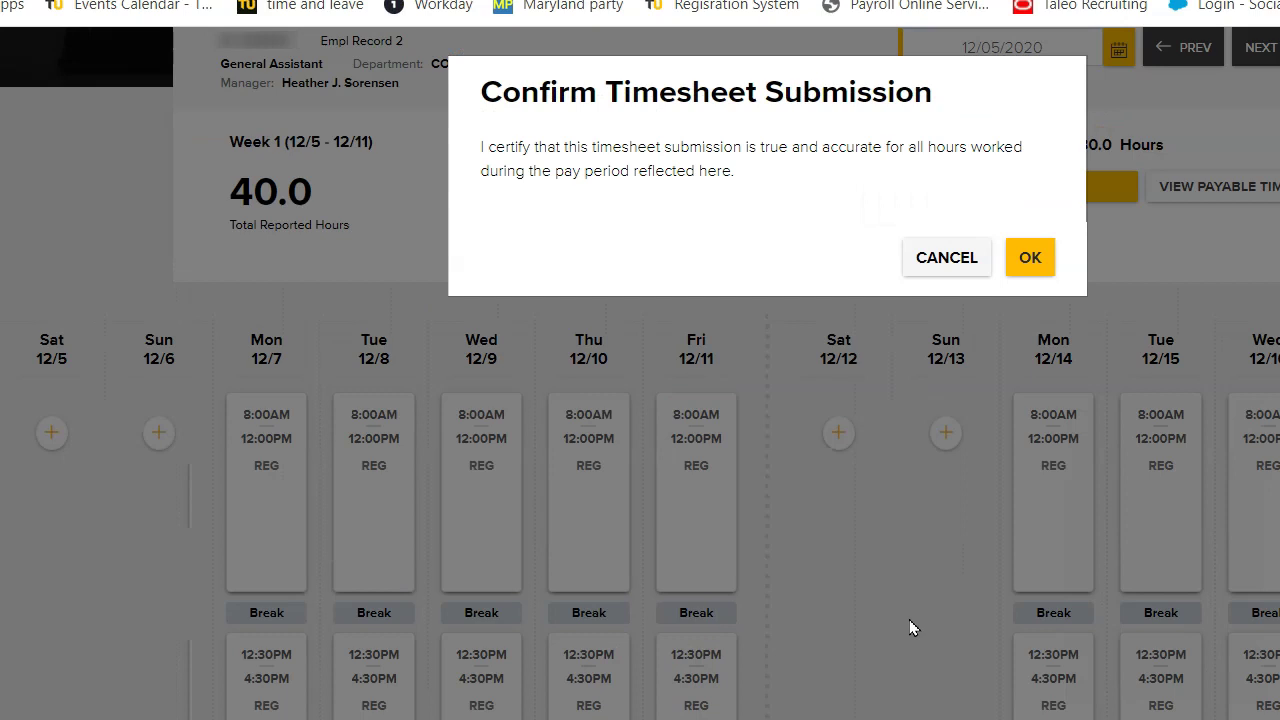
# Confirm submission of the 80.0-hour timesheet
pyautogui.click(1033, 258)
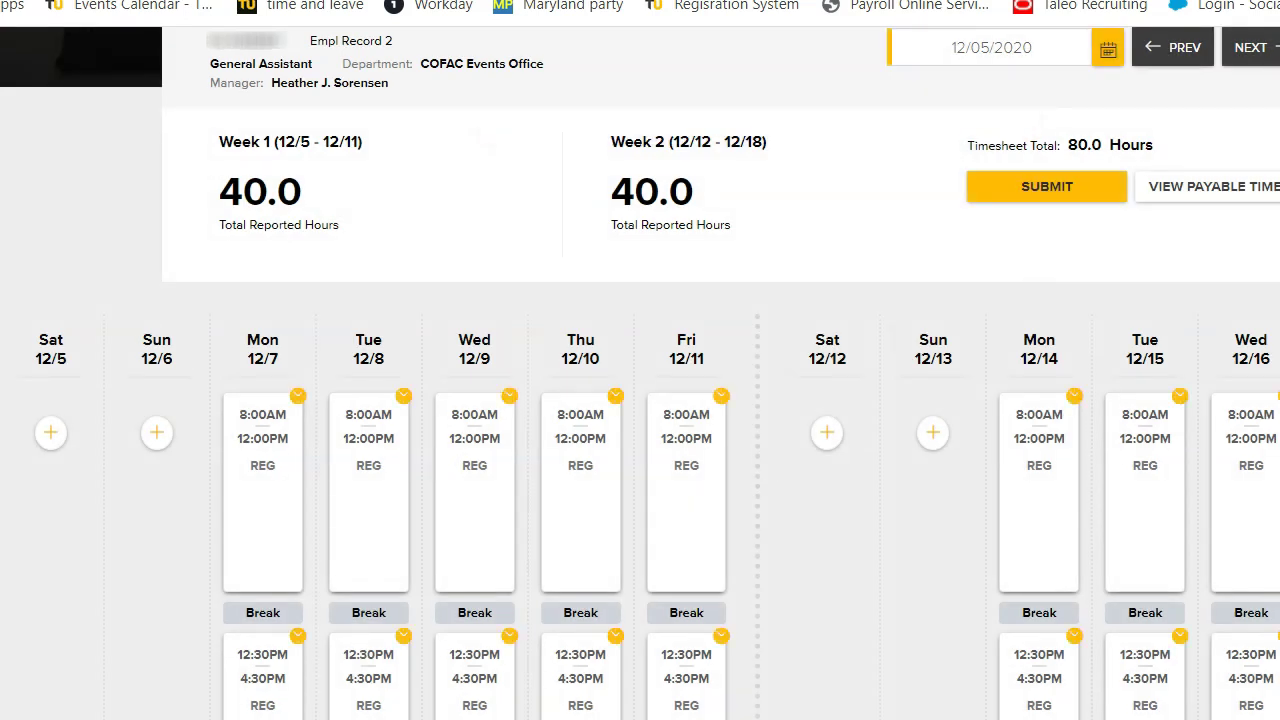
# Check the Approved status badges on the REG entries, then go to the Leave Balance page
pyautogui.moveTo(305, 407)
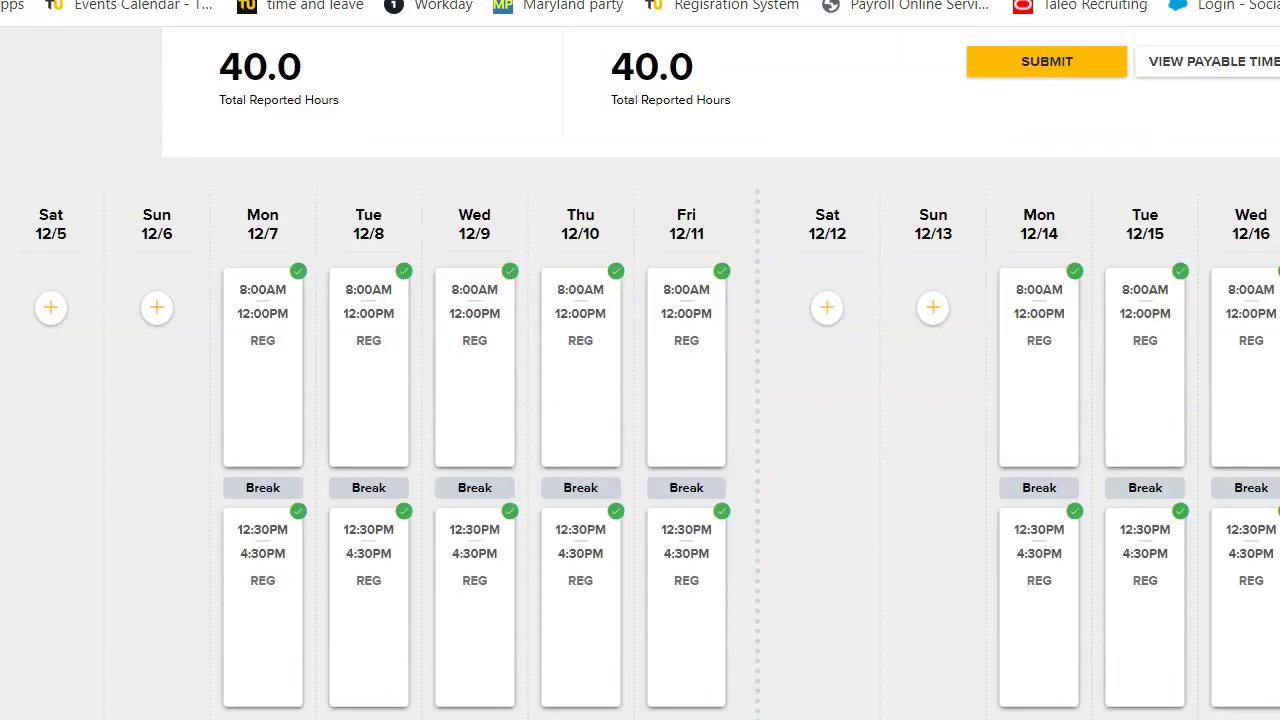
pyautogui.moveTo(312, 293)
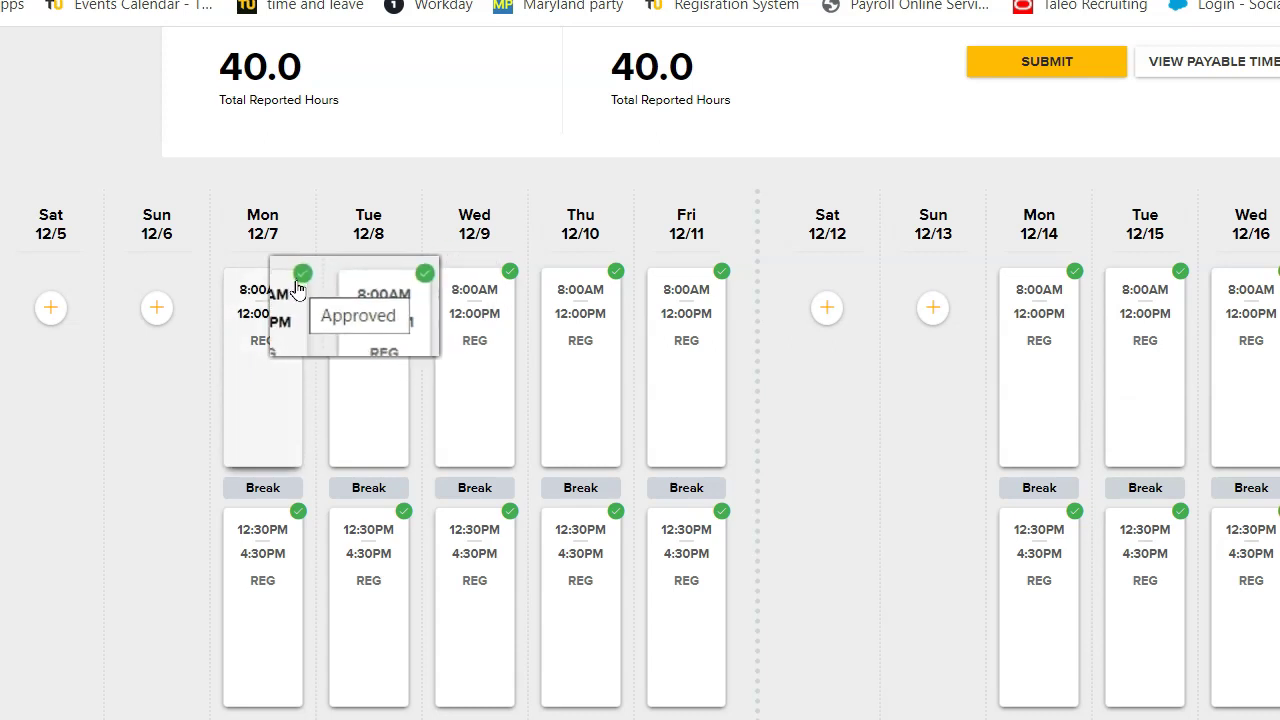
pyautogui.scroll(4, 397, 568)
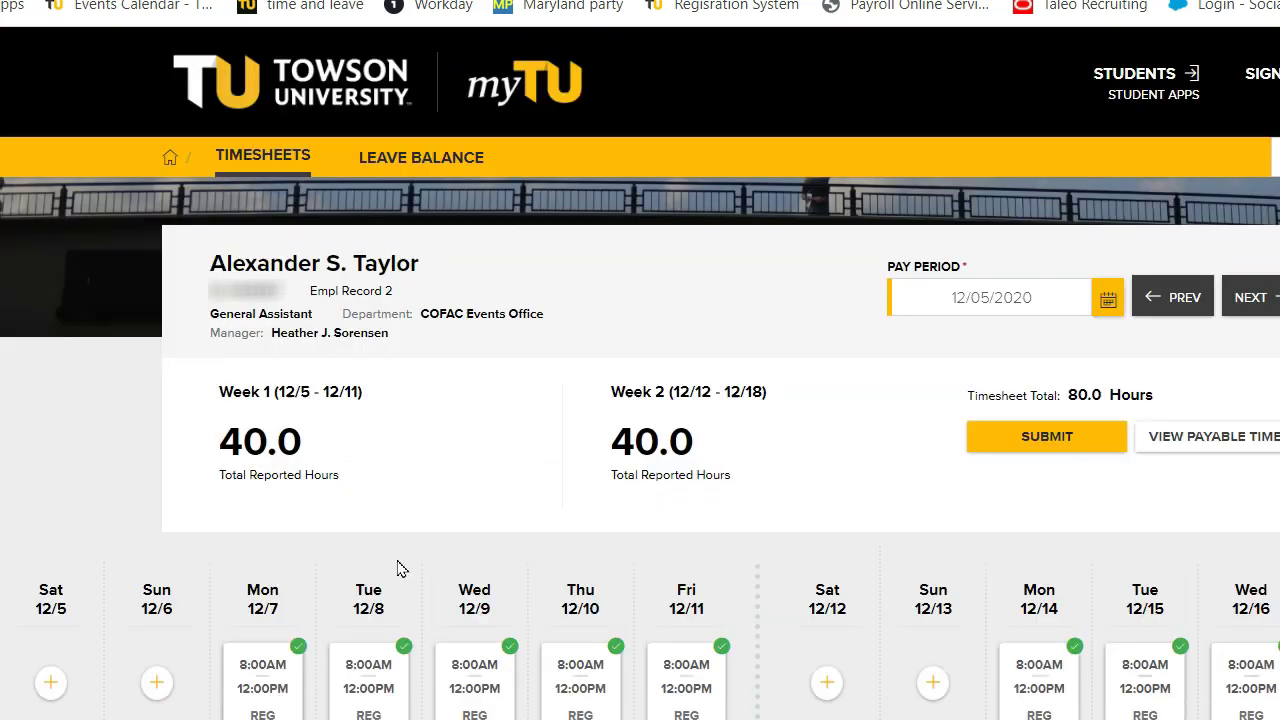
pyautogui.click(450, 172)
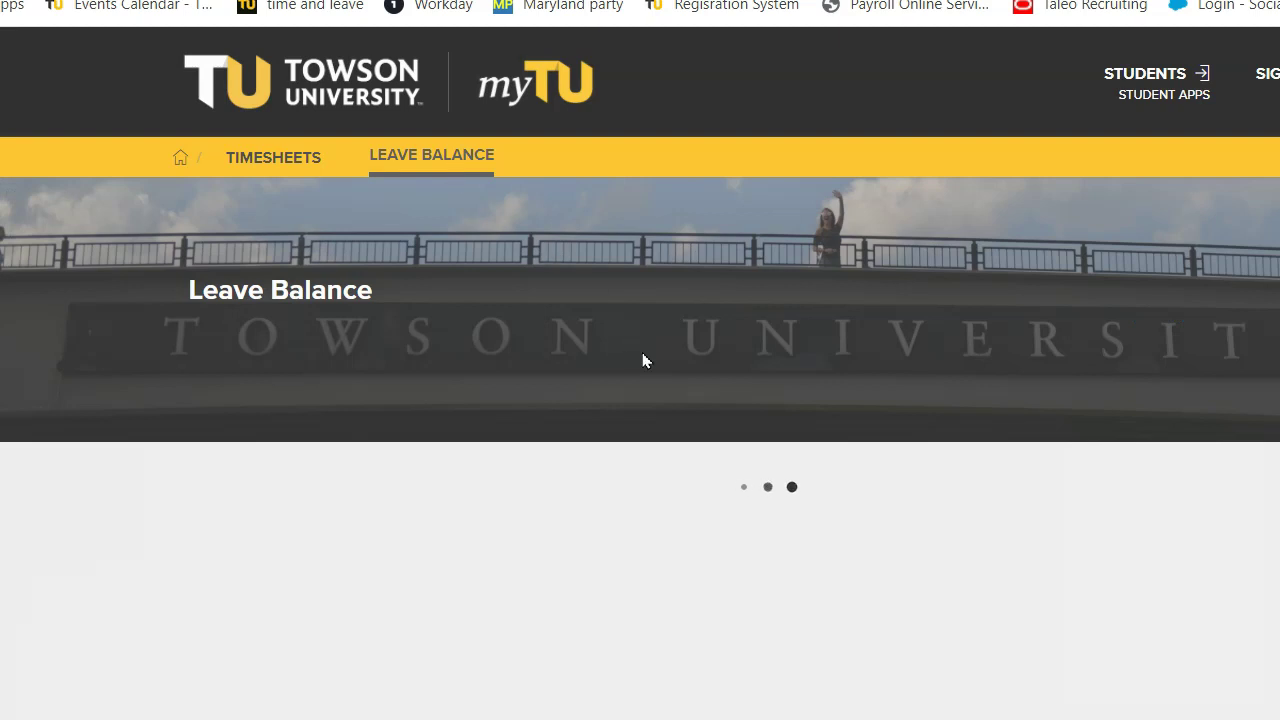
# Review the 12.55-hour TU SSL balance and its accrual history, then choose Enter Leave
pyautogui.scroll(-1, 643, 358)
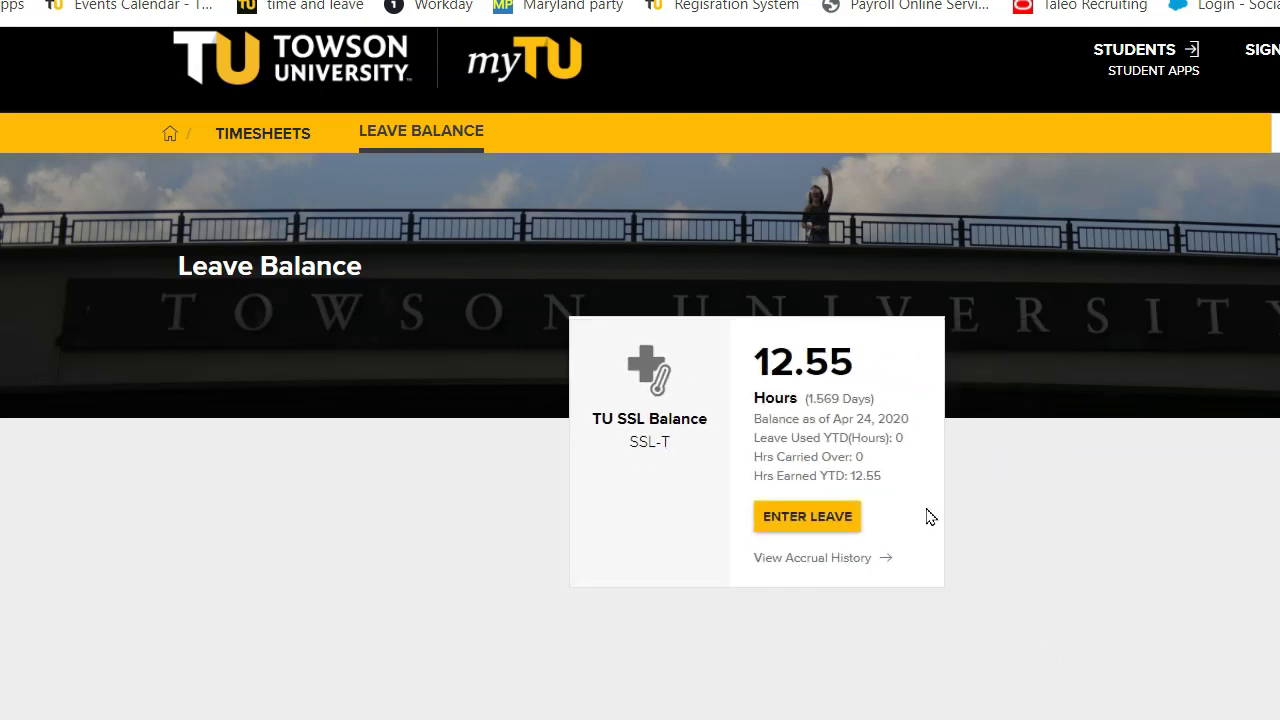
pyautogui.click(813, 560)
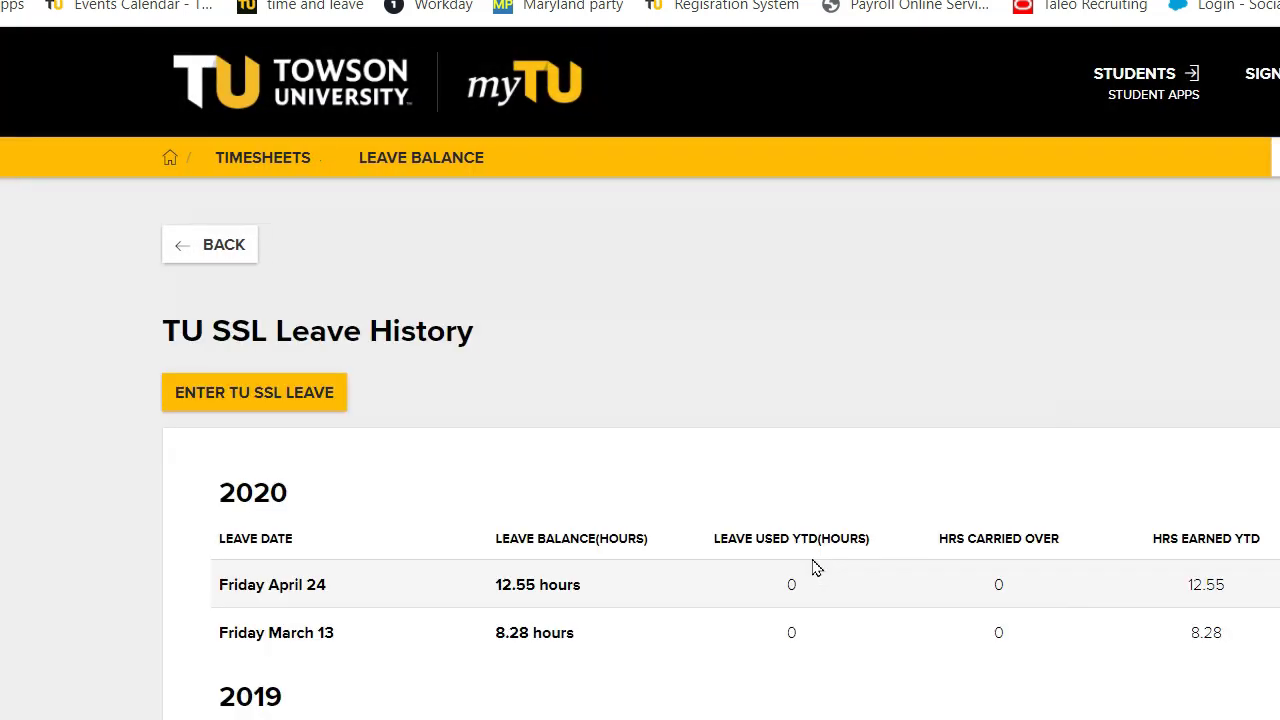
pyautogui.scroll(-3, 797, 491)
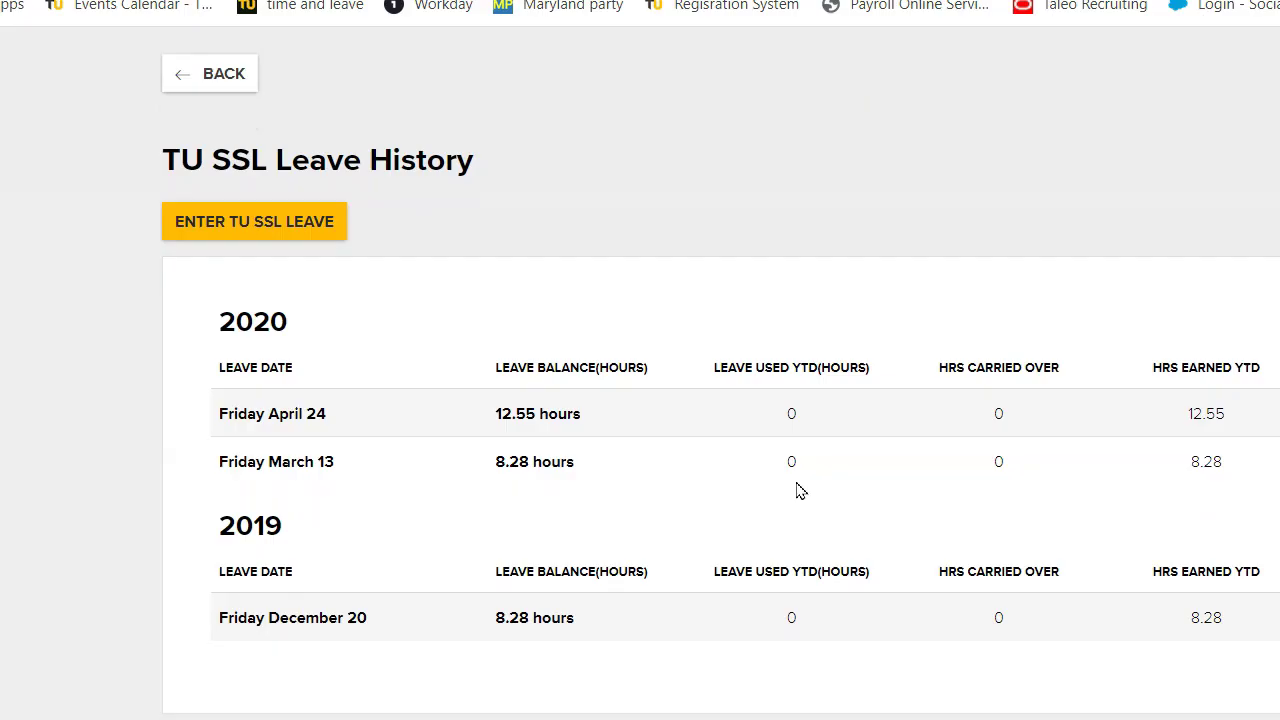
pyautogui.hotkey('alt', 'Left')
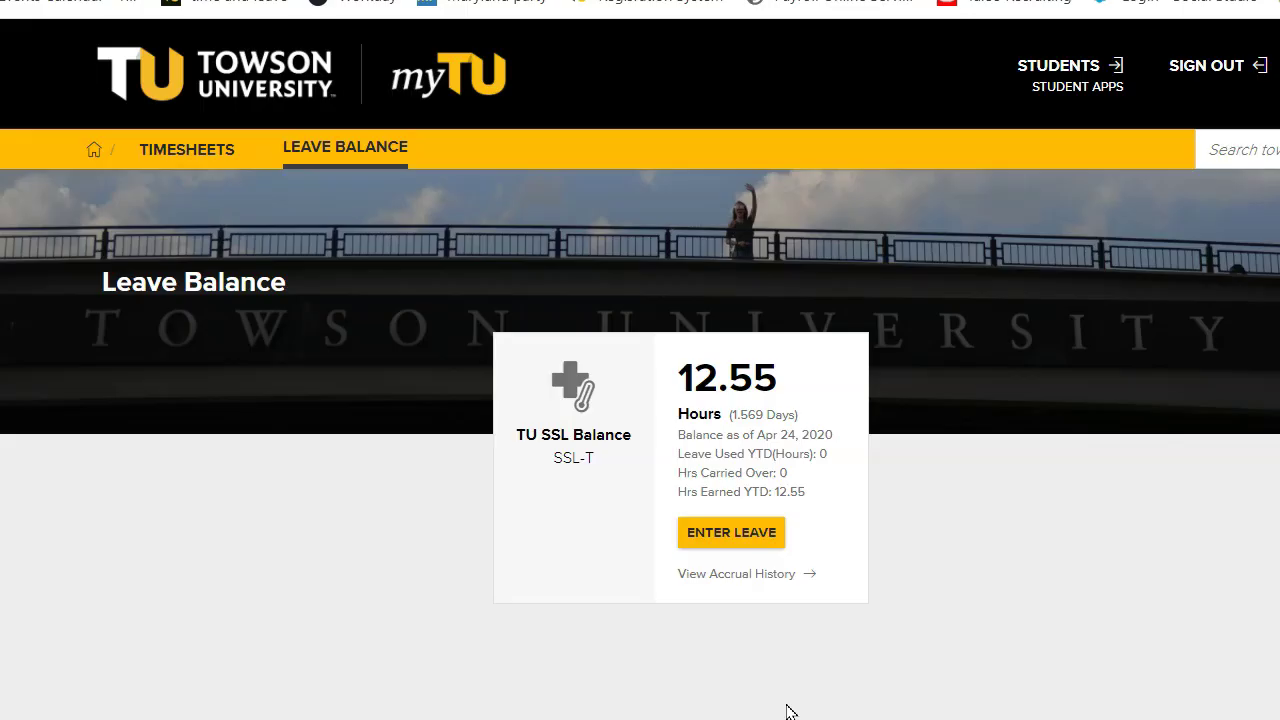
pyautogui.click(757, 540)
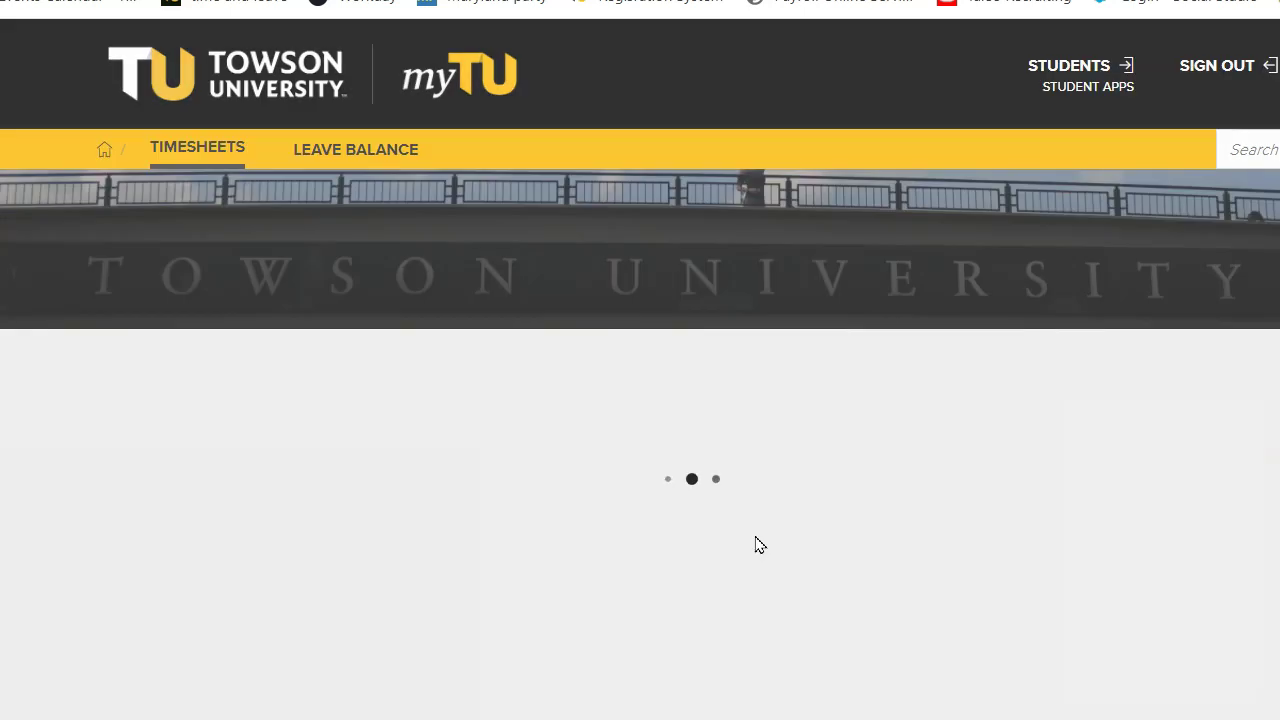
# Pick the COFAC Events Office job and date the SSL-T leave entry 12/07/2020 to 12/07/2020
pyautogui.click(879, 364)
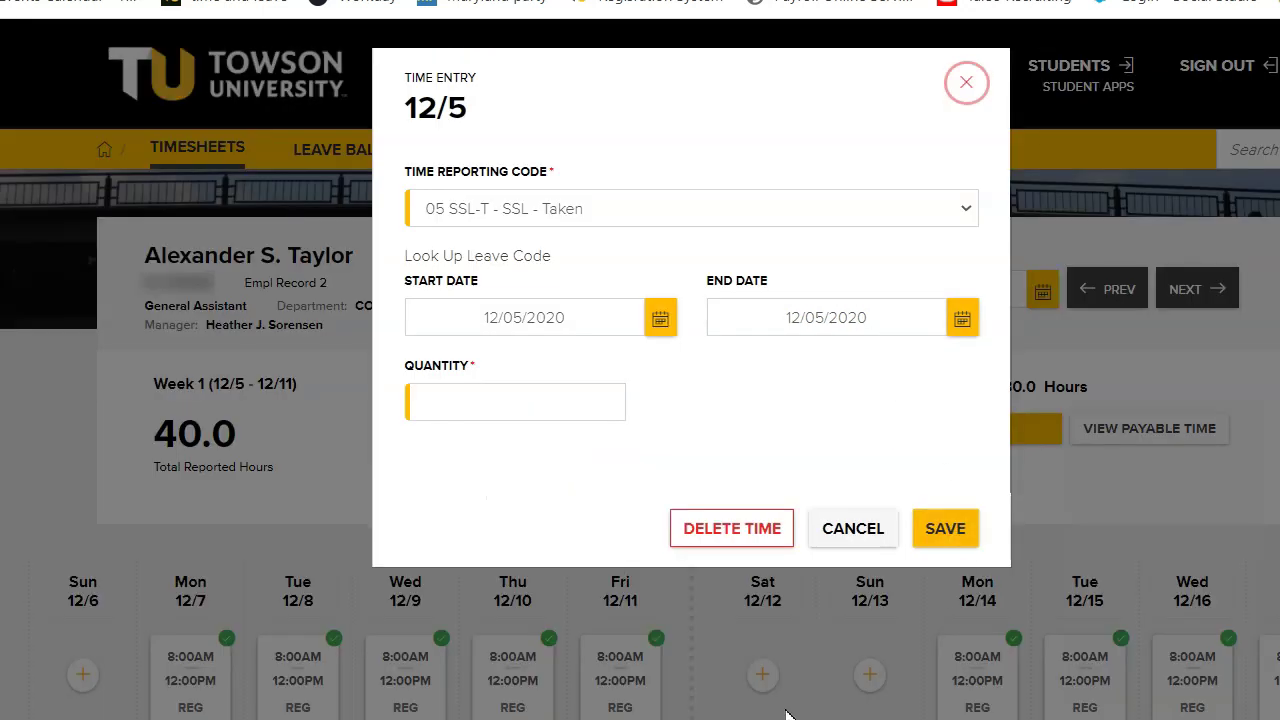
pyautogui.click(663, 325)
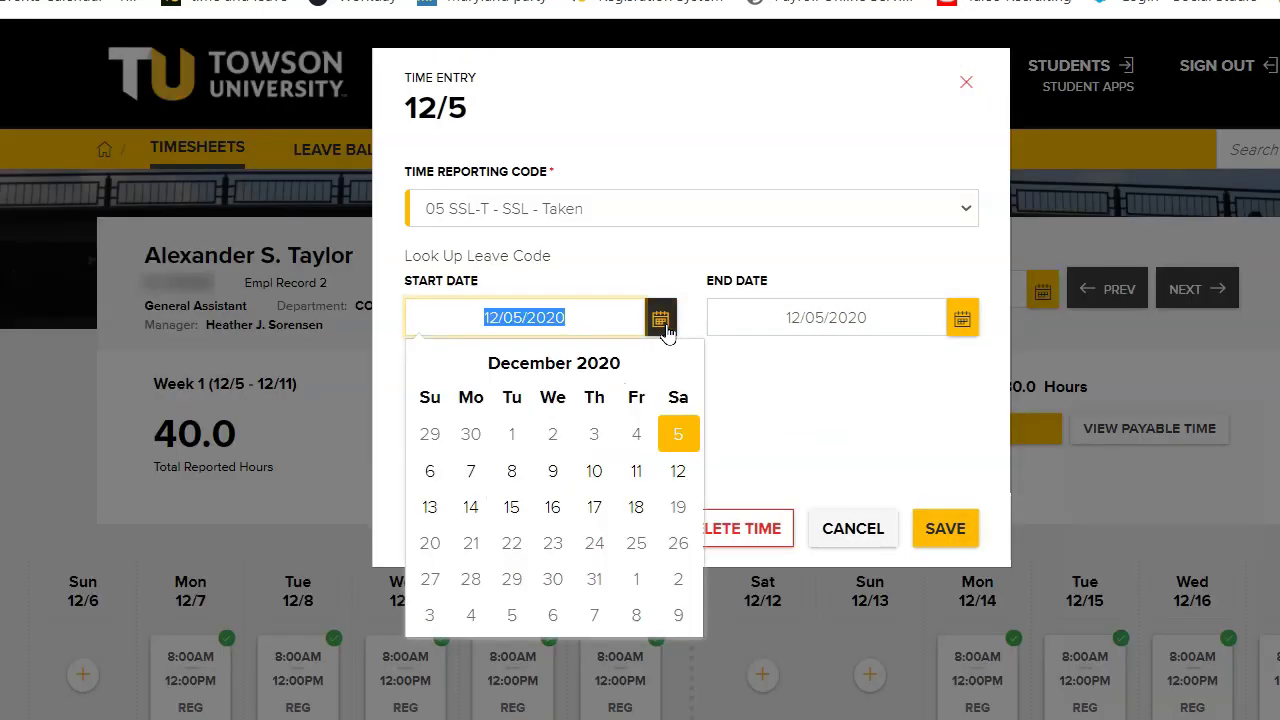
pyautogui.click(471, 472)
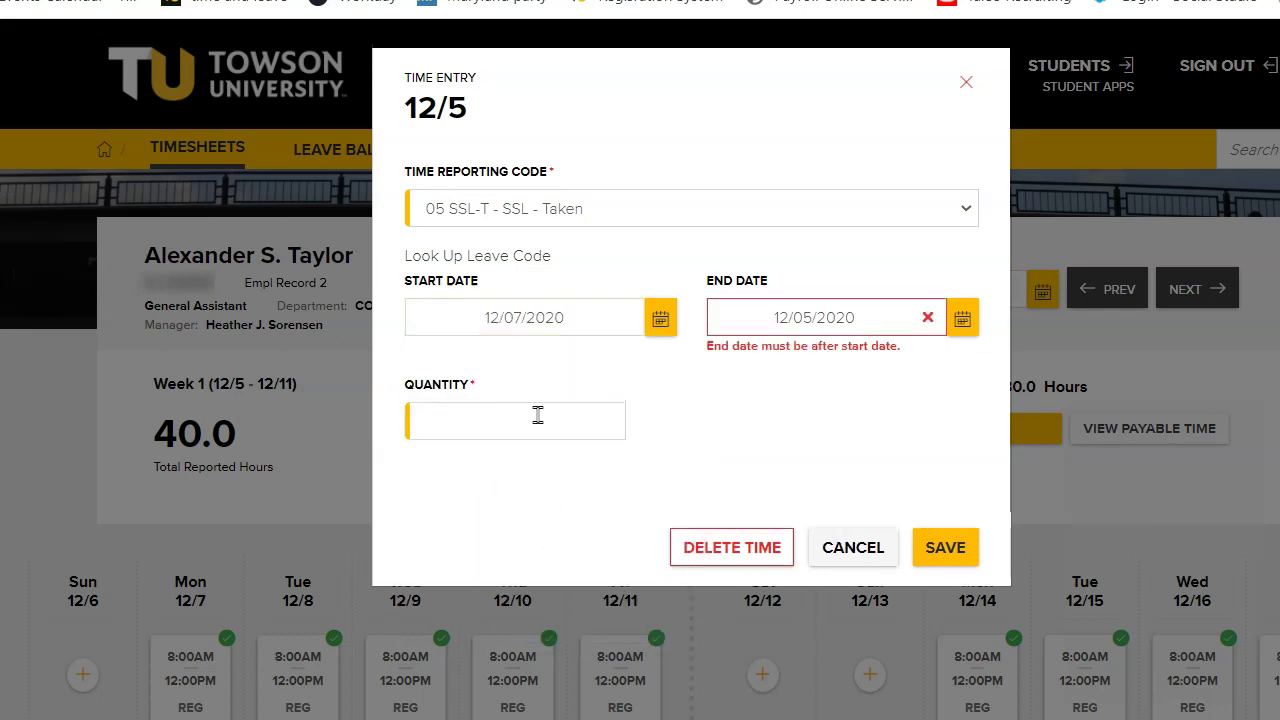
pyautogui.click(962, 318)
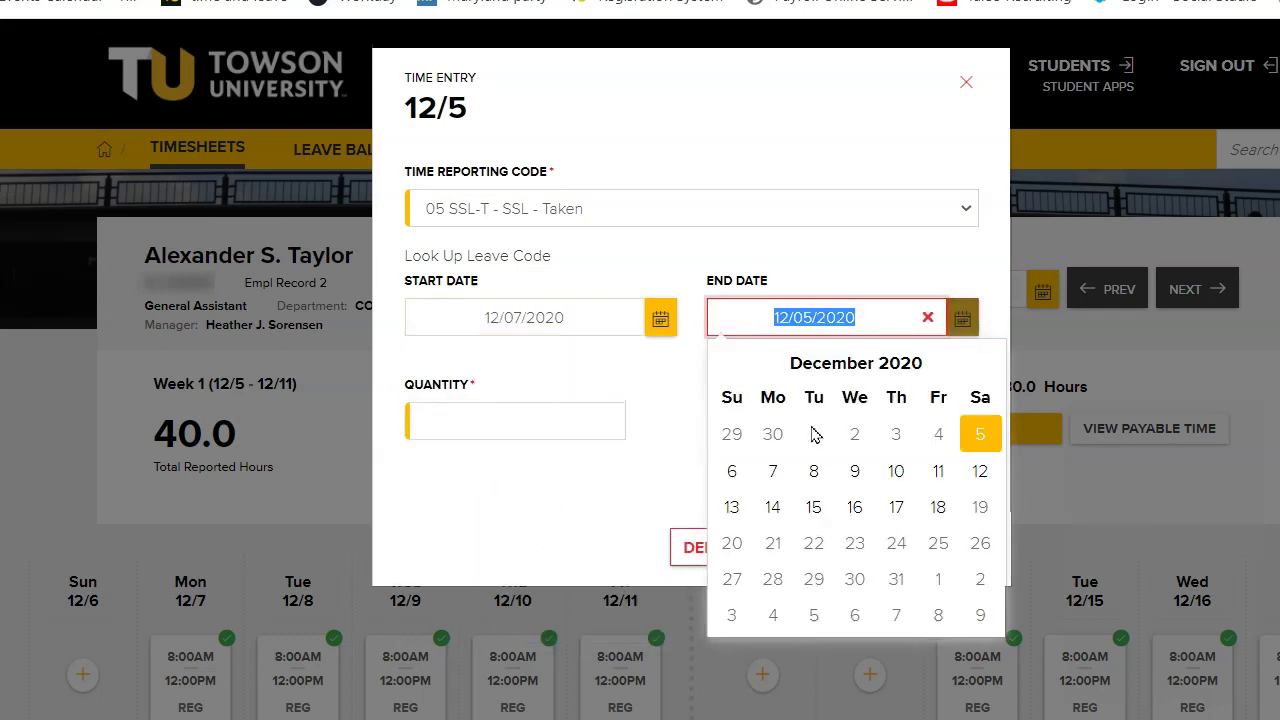
pyautogui.click(773, 472)
pyautogui.click(525, 400)
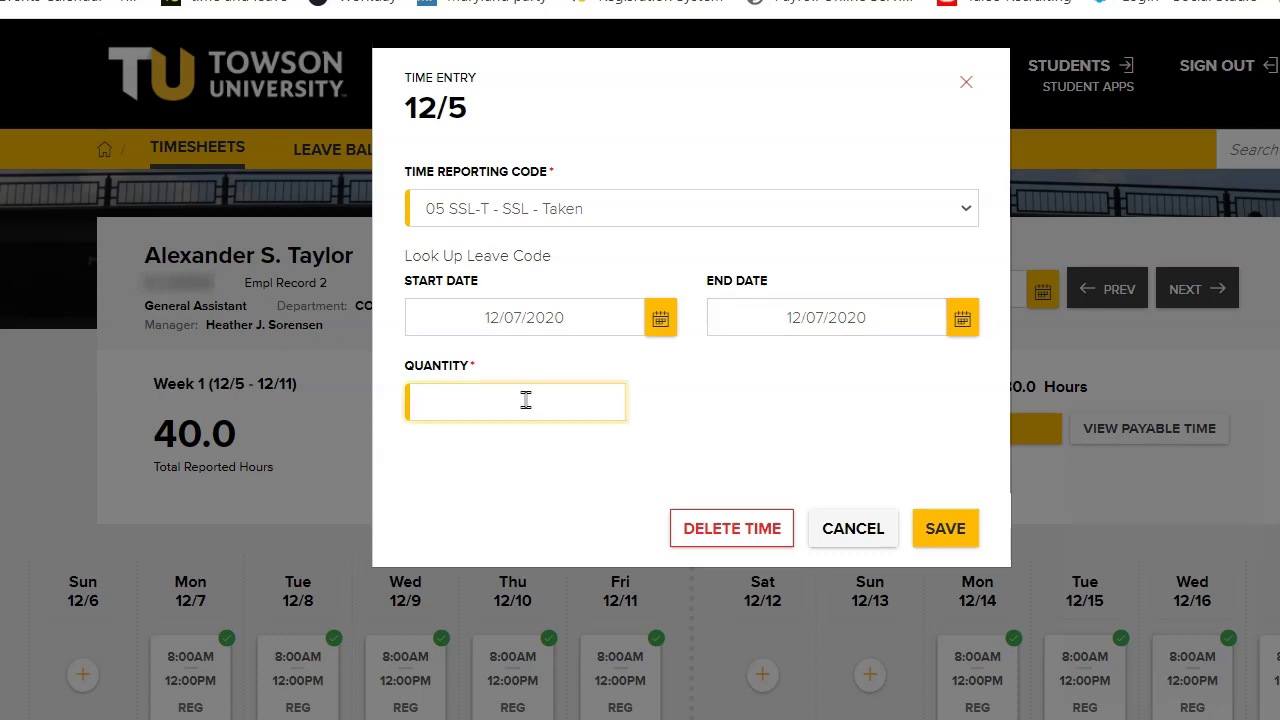